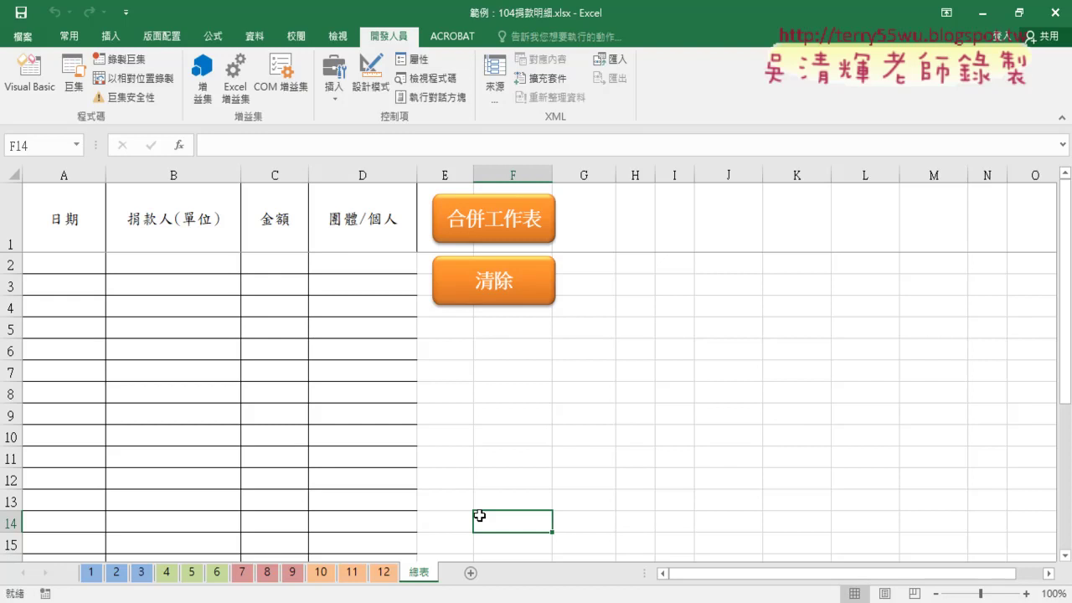
Look at the merge button's shape options and the shapes gallery without drawing anything.
right_click(508, 224)
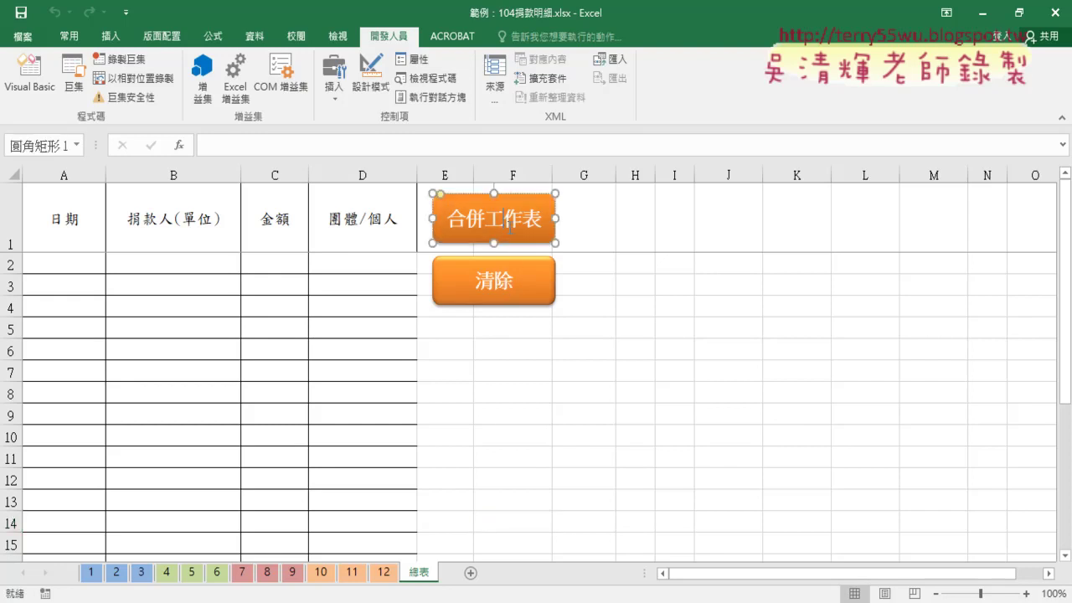
left_click(122, 39)
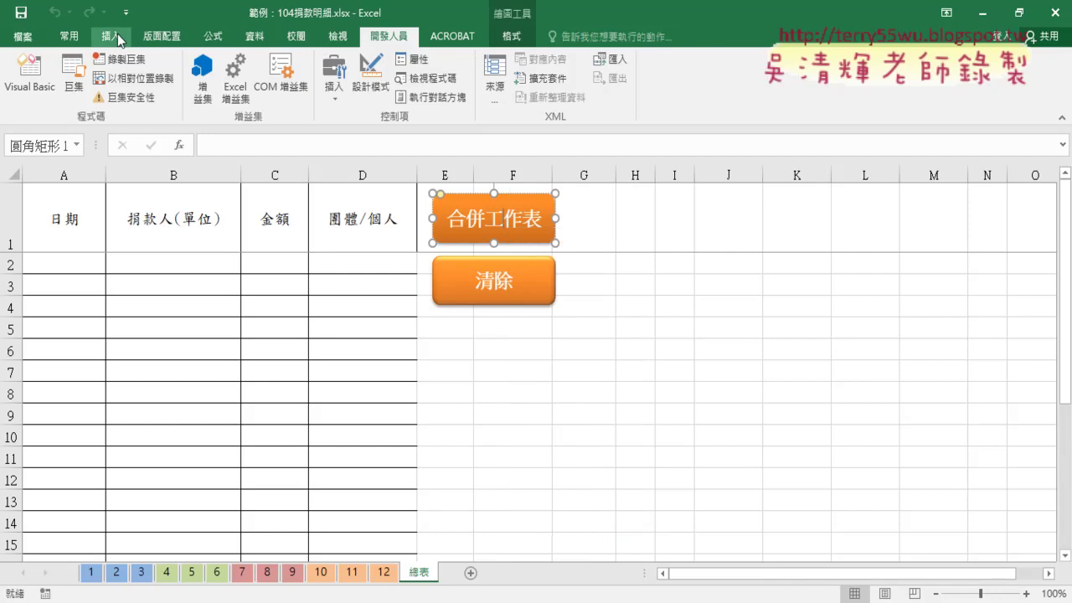
left_click(122, 39)
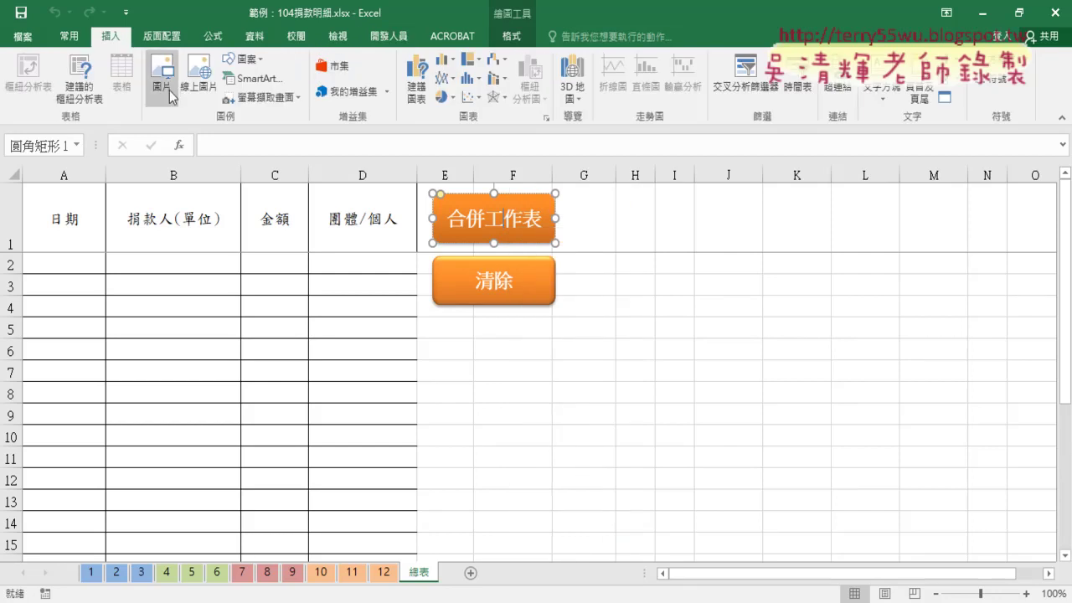
left_click(250, 60)
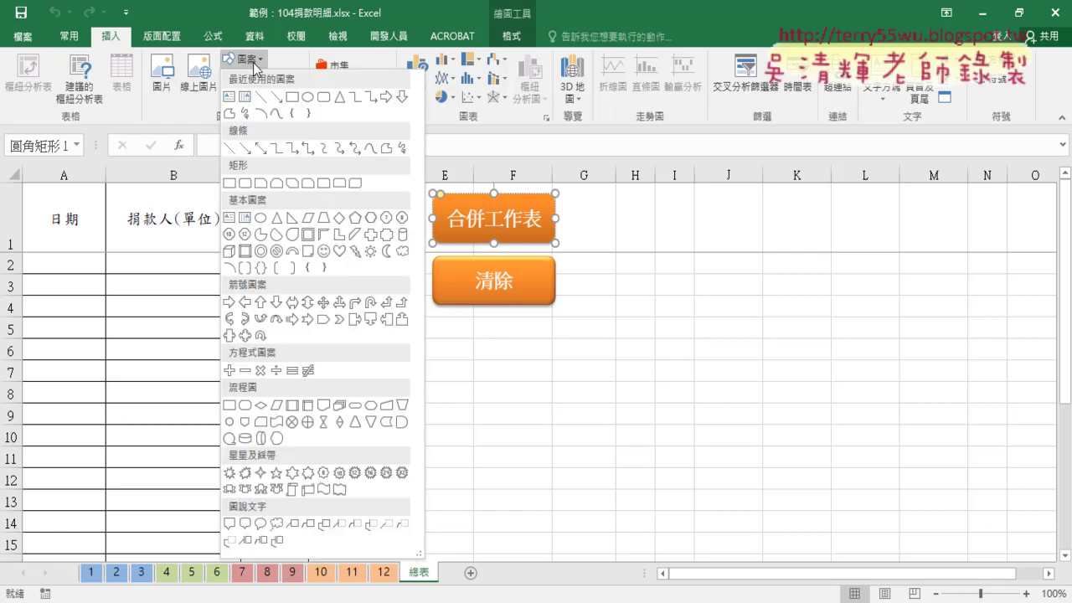
left_click(622, 243)
left_click(621, 247)
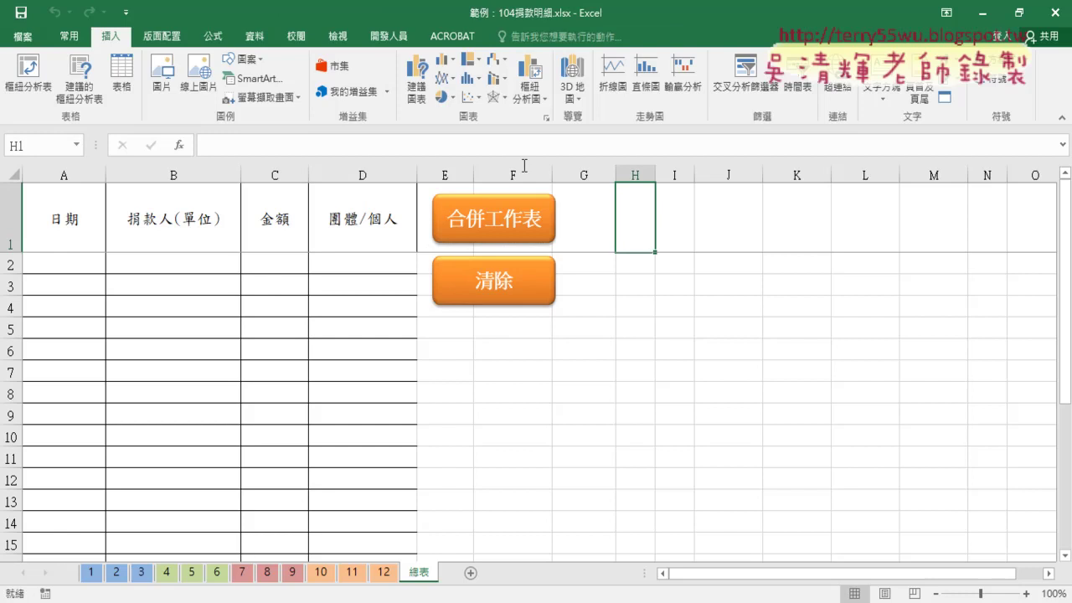
left_click(389, 36)
Check the controls list and the 合併工作表 shape's macro options, leaving everything unchanged.
left_click(334, 93)
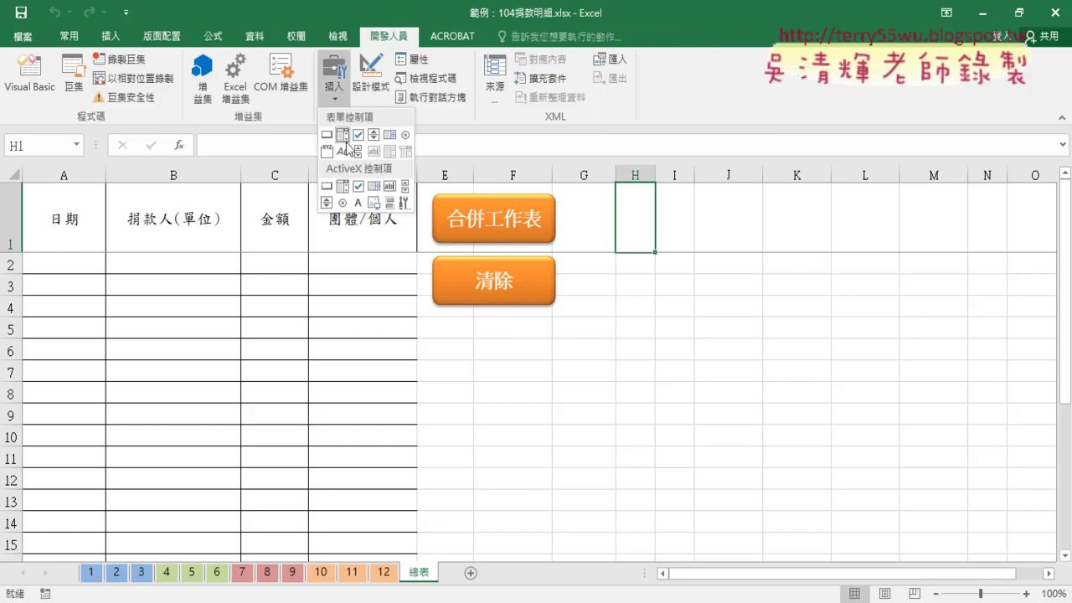
left_click(570, 364)
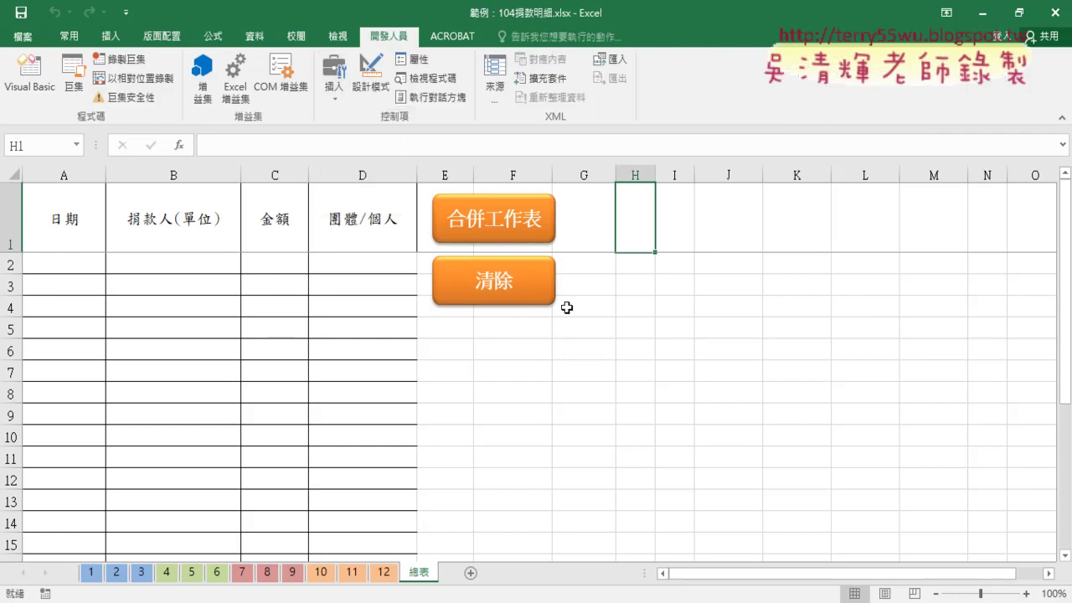
left_click(511, 219)
right_click(510, 220)
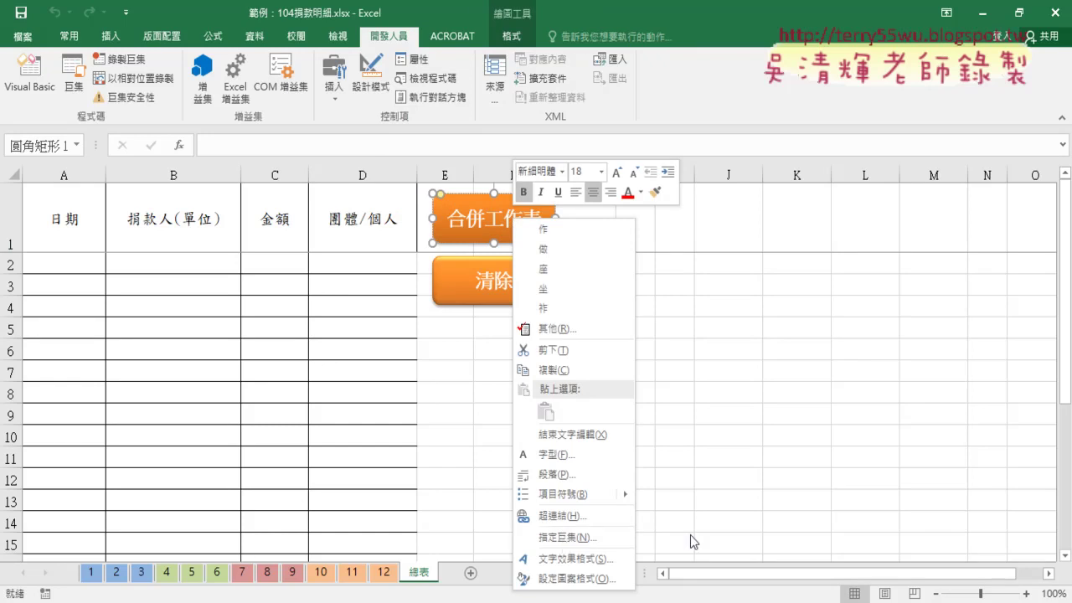
left_click(702, 507)
left_click(676, 390)
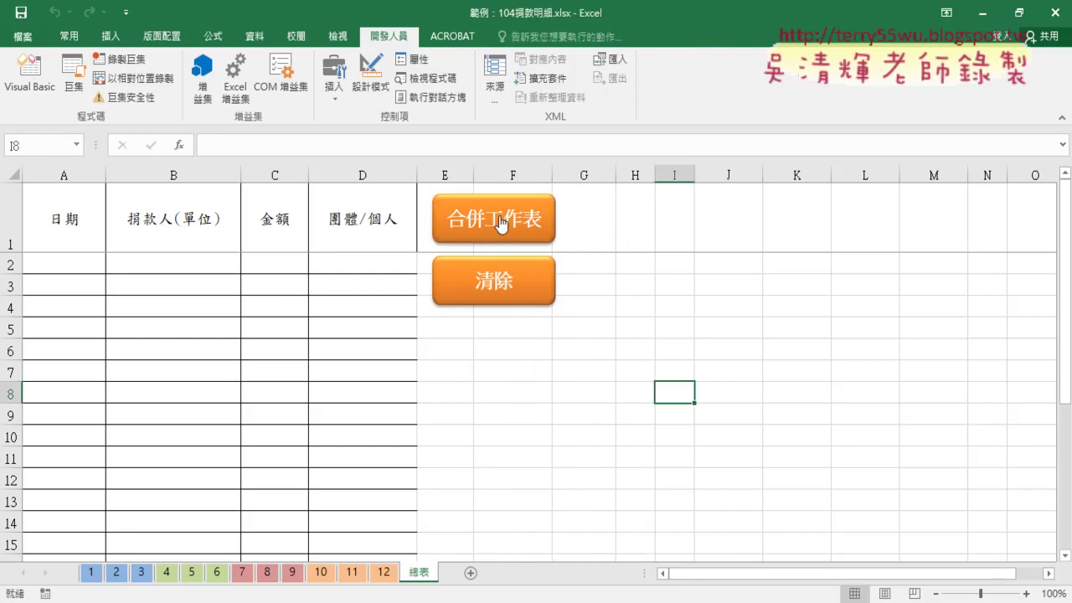
Review sheet 12's December rows A3:D4 and the summary table's first empty row.
left_click(97, 575)
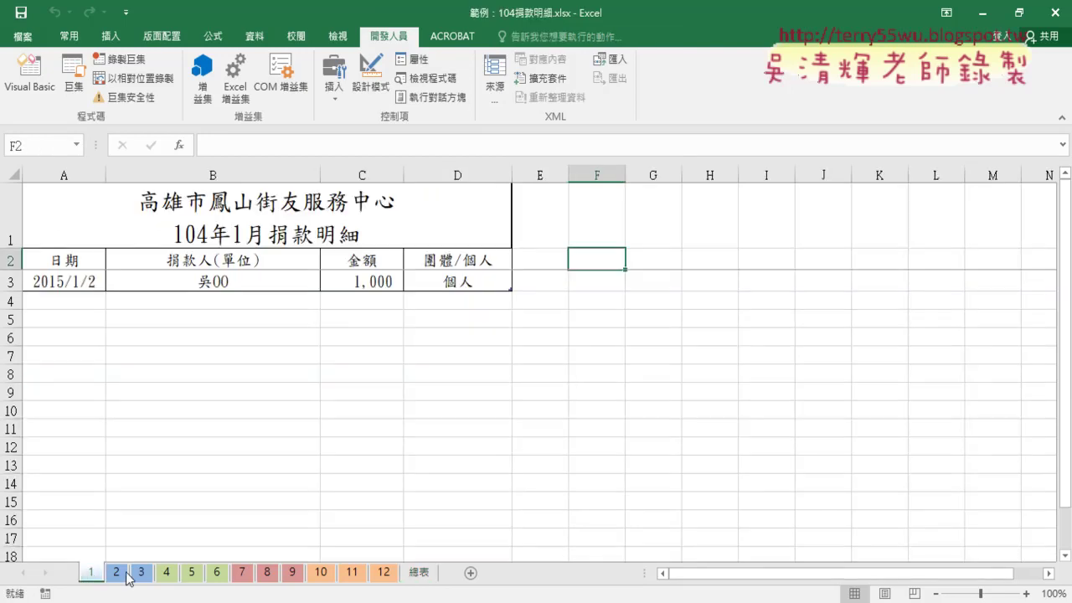
left_click(389, 578)
left_click(109, 284)
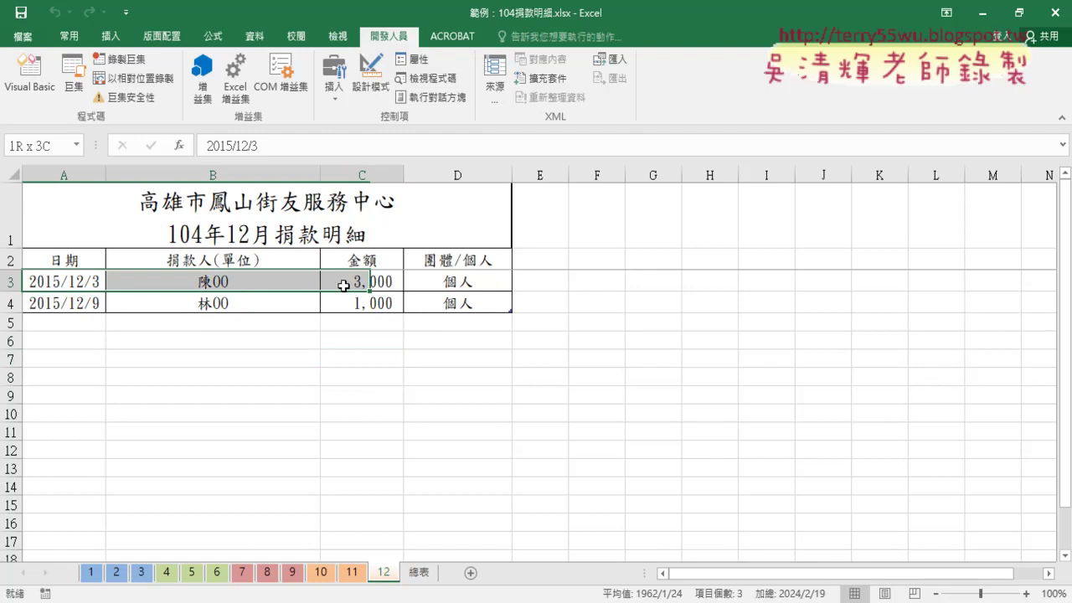
left_click_drag(109, 283, 416, 302)
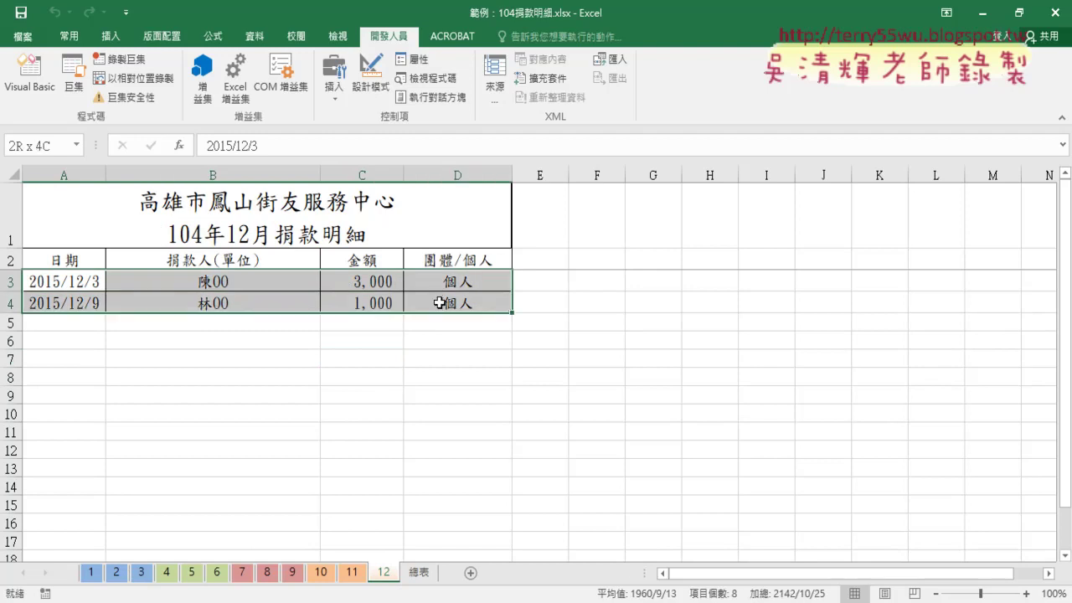
left_click(418, 574)
left_click_drag(77, 265, 363, 263)
left_click(569, 406)
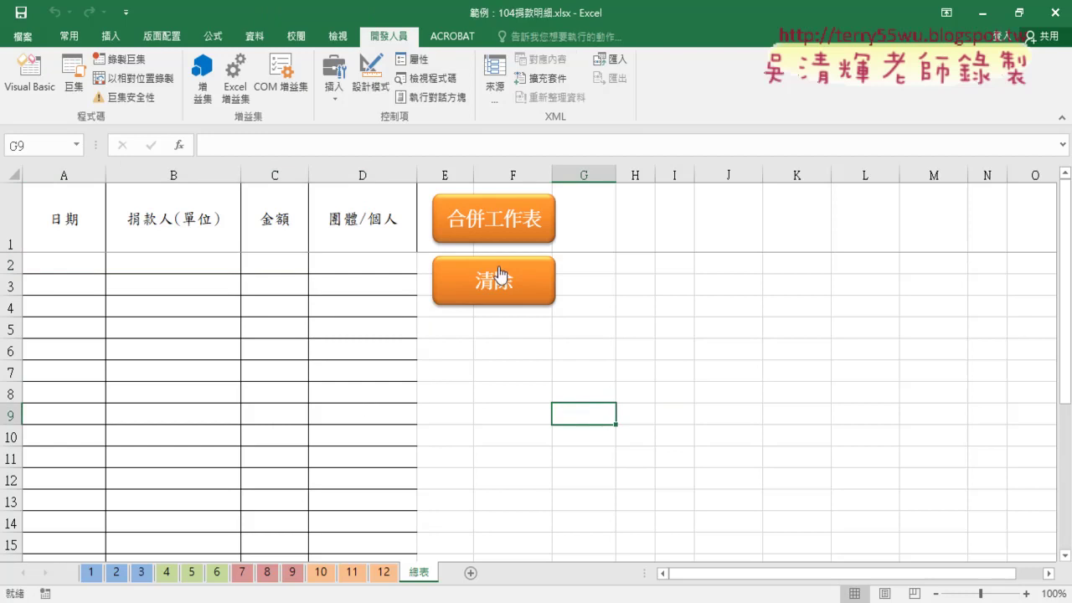
Merge all monthly rows into the table, clear them, then open the VBA editor.
left_click(488, 219)
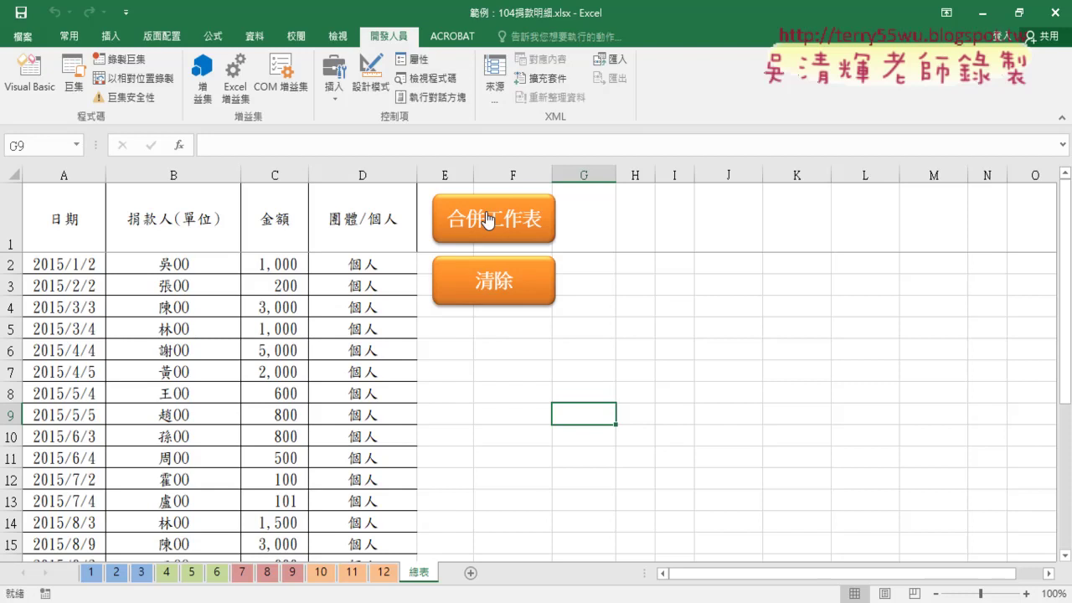
left_click(500, 282)
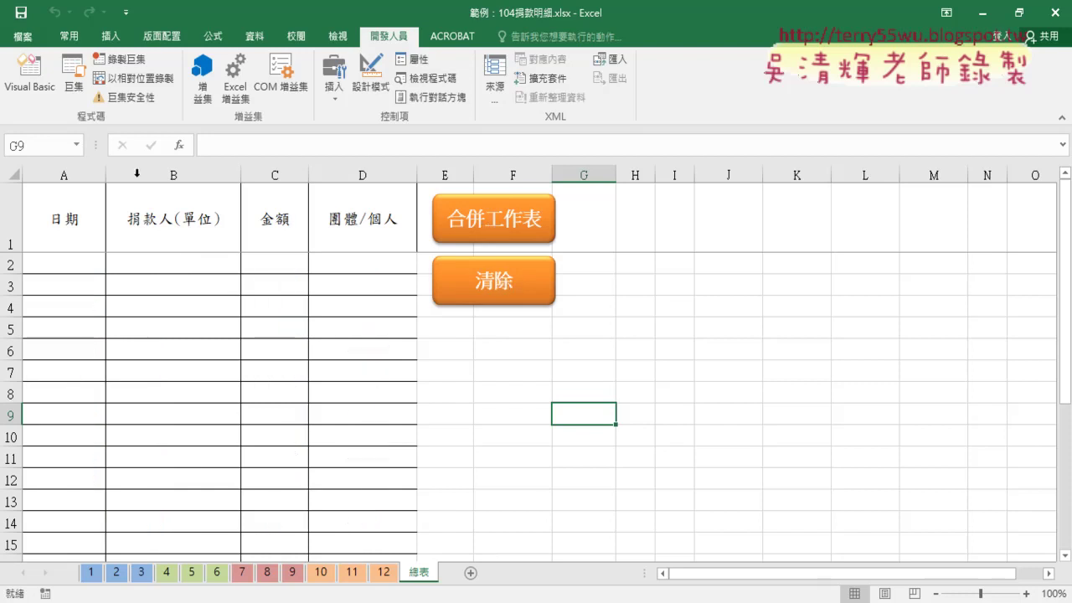
left_click(37, 95)
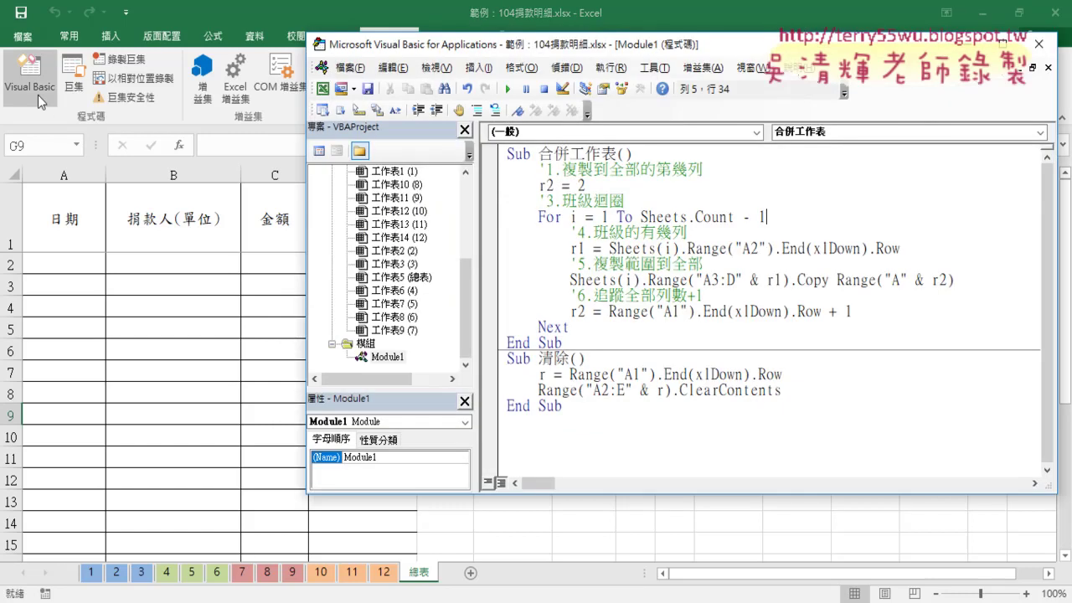
right_click(367, 344)
mouse_move(413, 412)
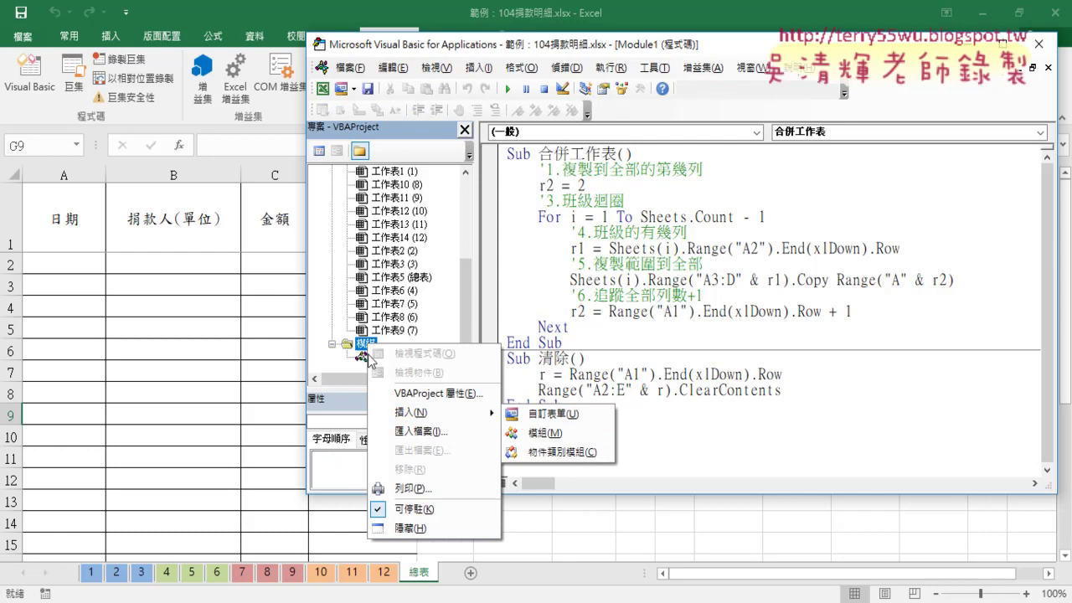
double_click(377, 357)
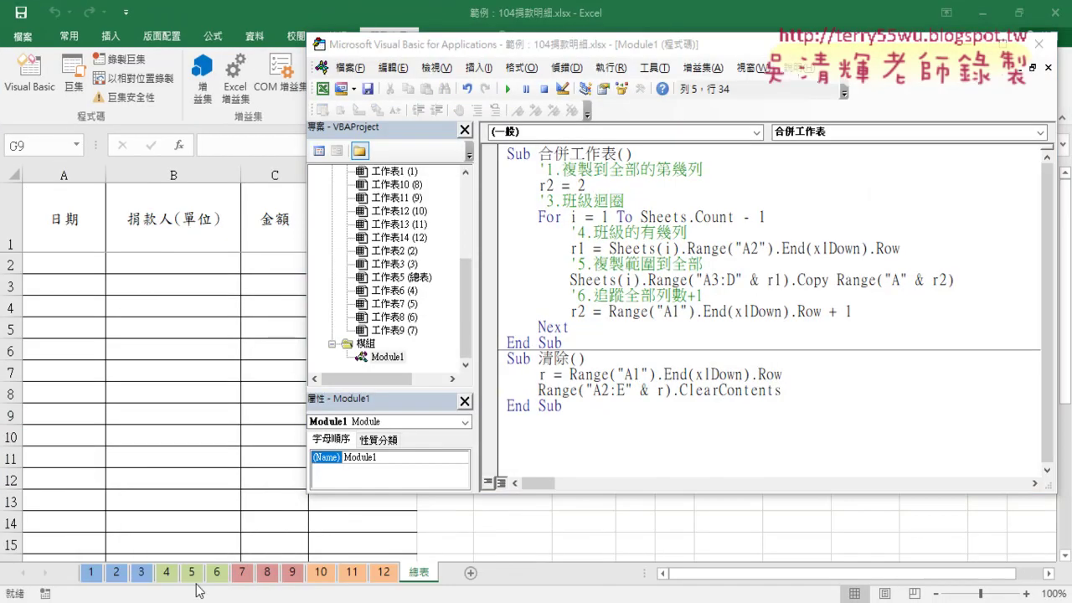
left_click_drag(469, 330, 475, 213)
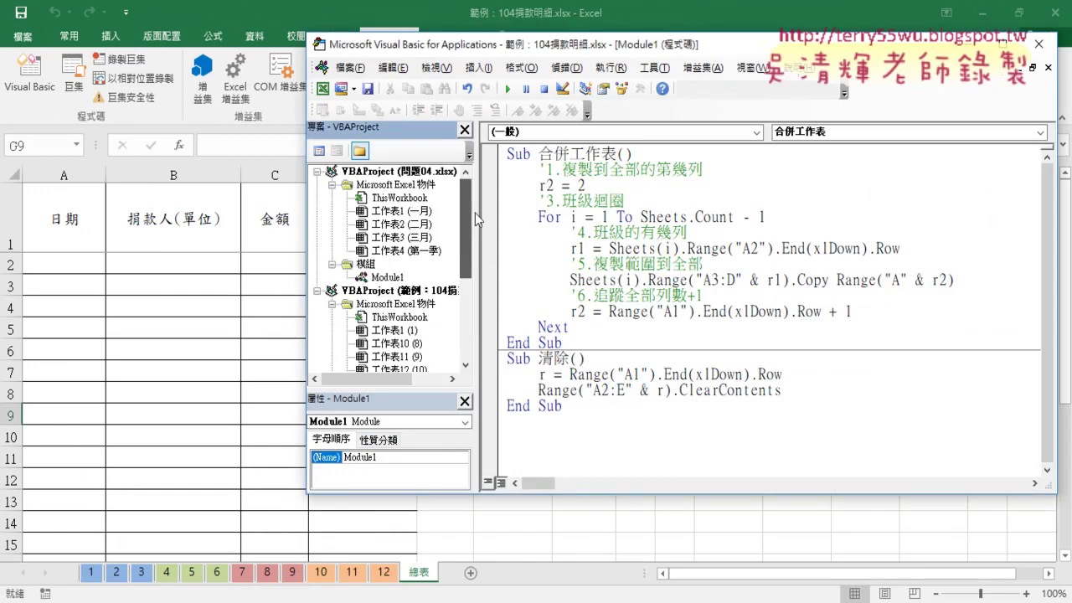
Copy all the macro code from the 問題04 workbook's Module1.
double_click(388, 276)
key("ctrl+a")
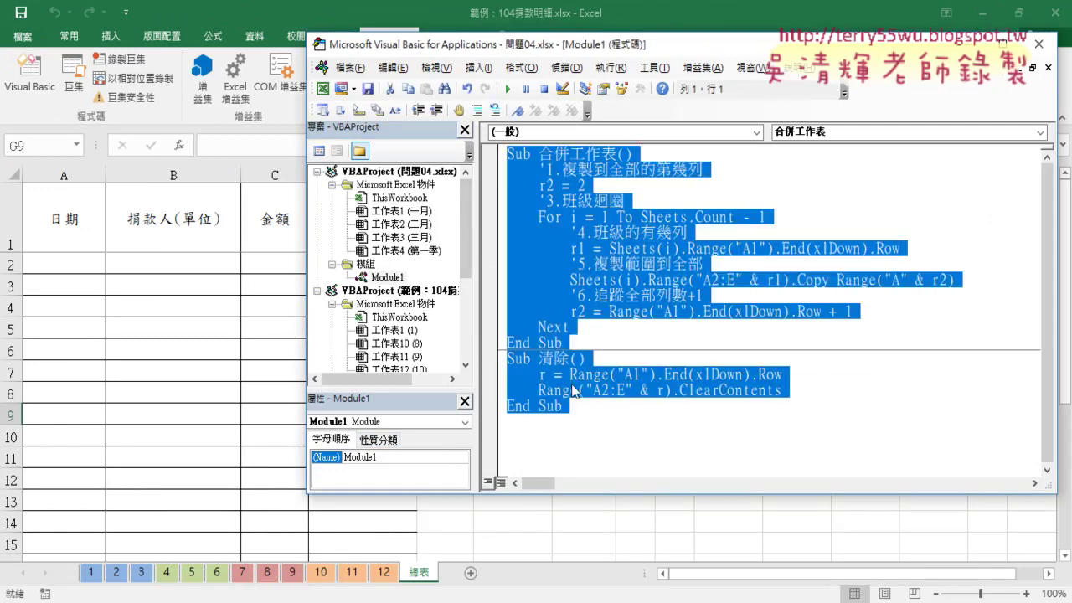
left_click_drag(570, 406, 517, 169)
right_click(543, 235)
left_click(578, 266)
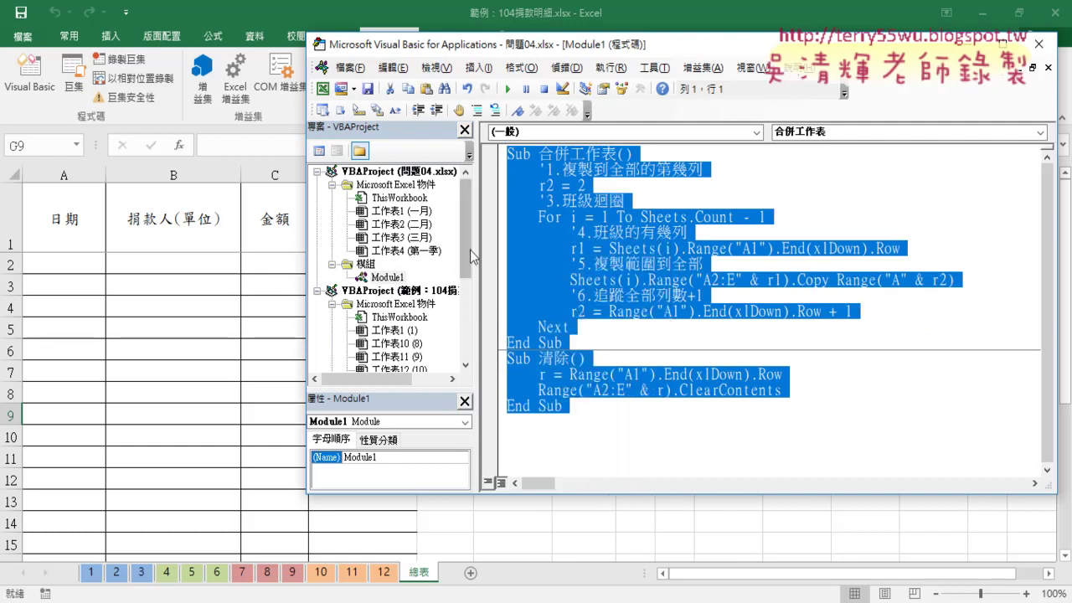
Paste it over the 範例 workbook's Module1 code and move the code window aside.
left_click_drag(470, 249, 470, 343)
double_click(388, 356)
left_click_drag(562, 407, 507, 153)
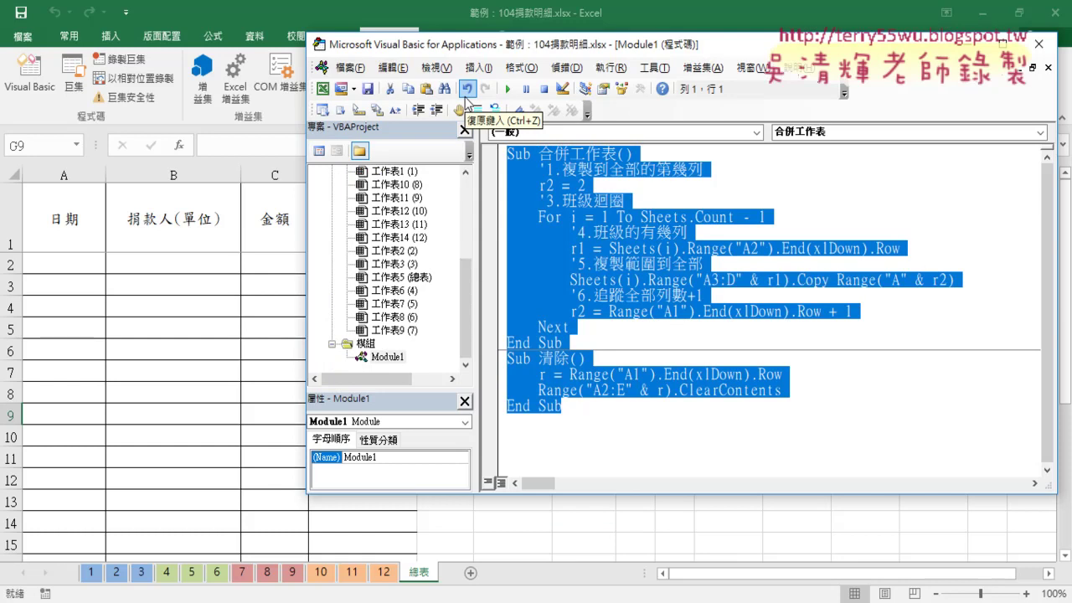
key("ctrl+v")
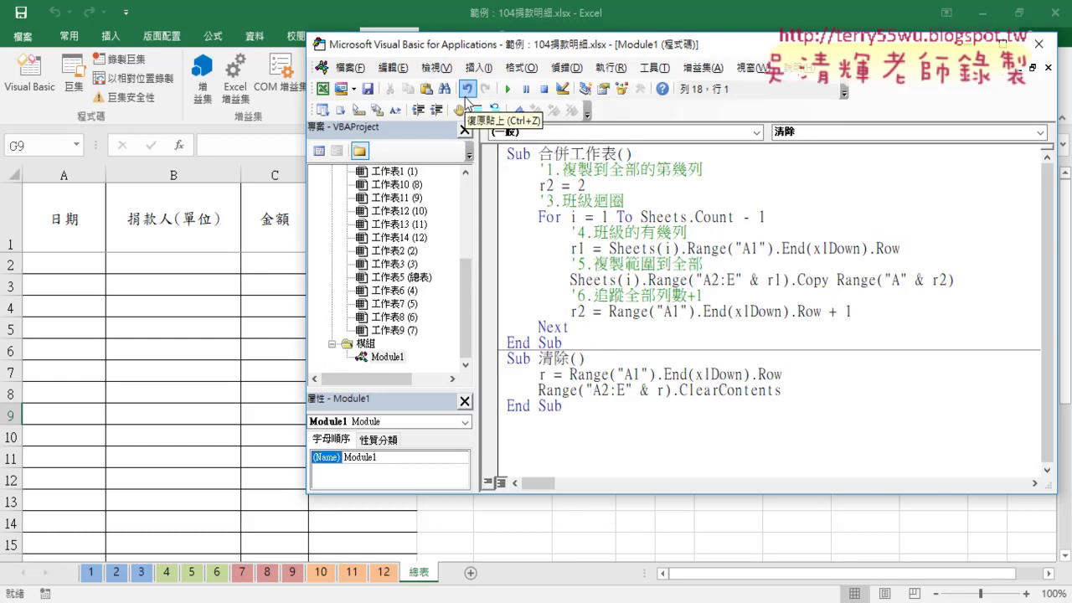
left_click(573, 248)
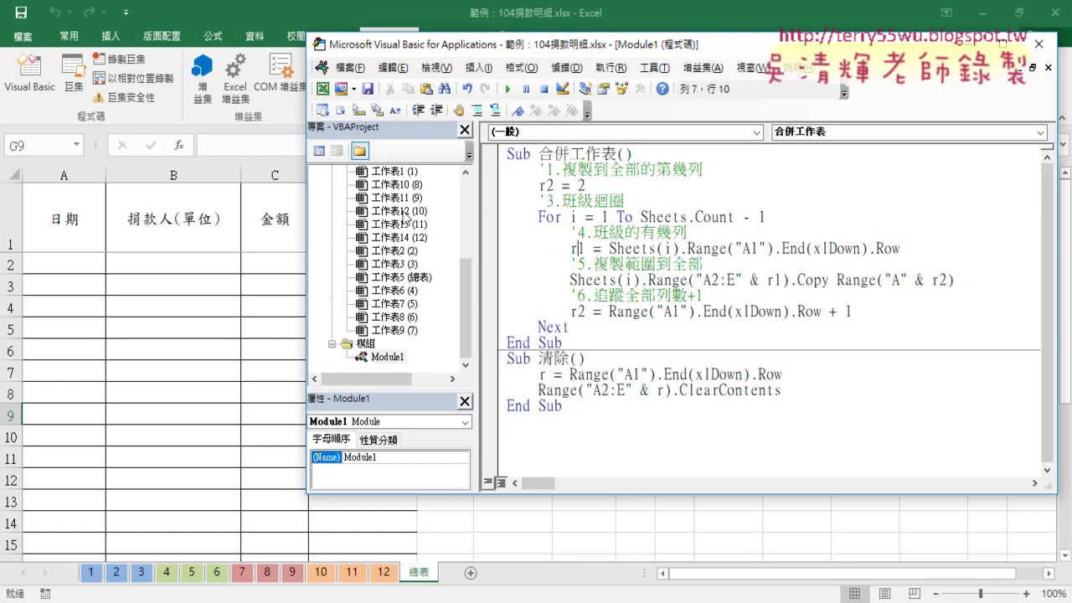
left_click_drag(509, 52, 715, 71)
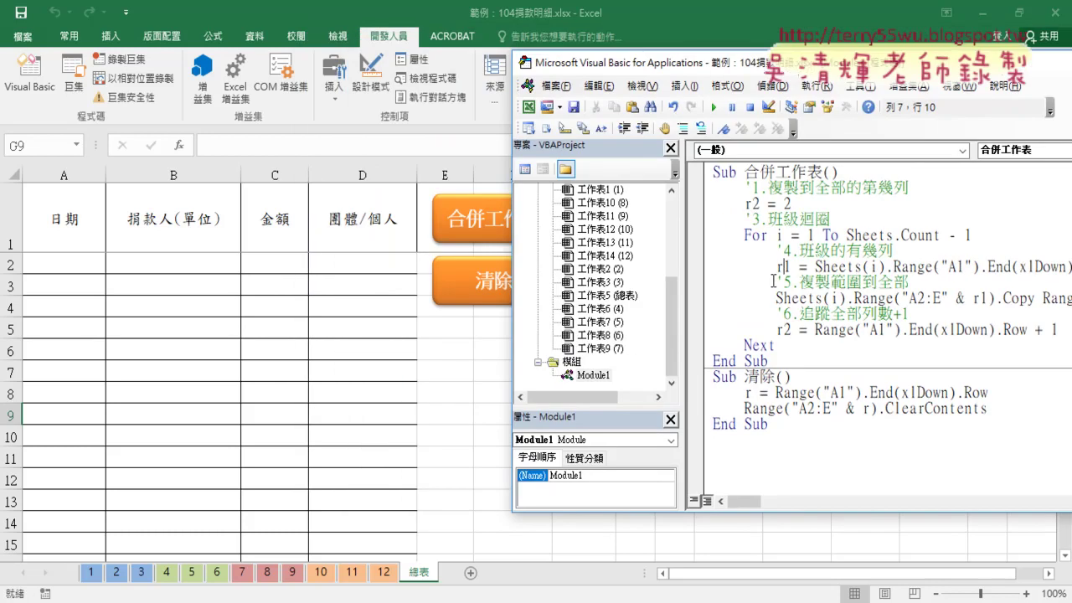
left_click(714, 107)
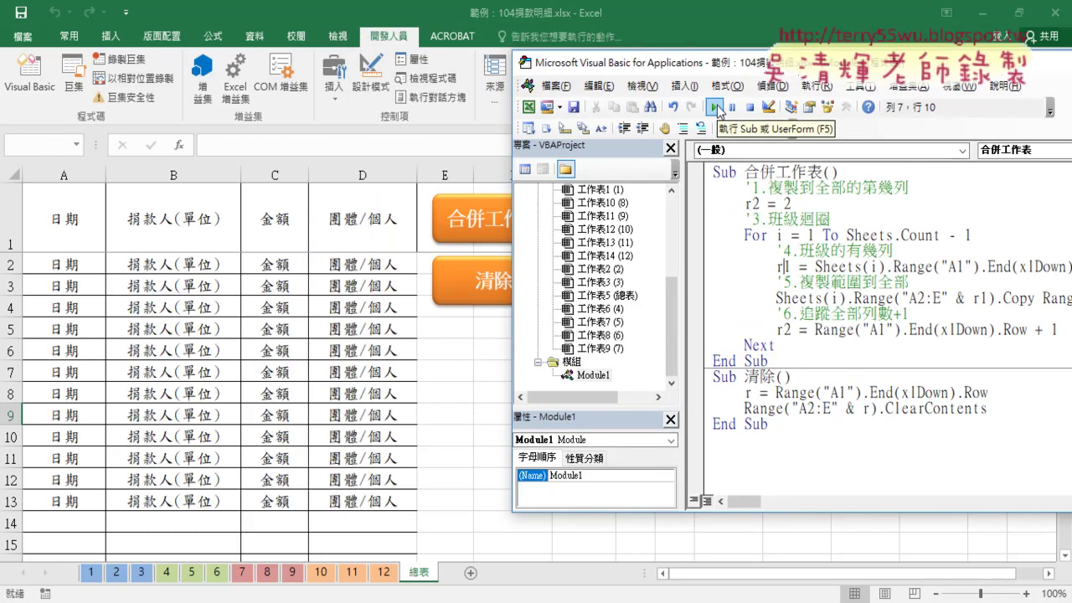
left_click(304, 413)
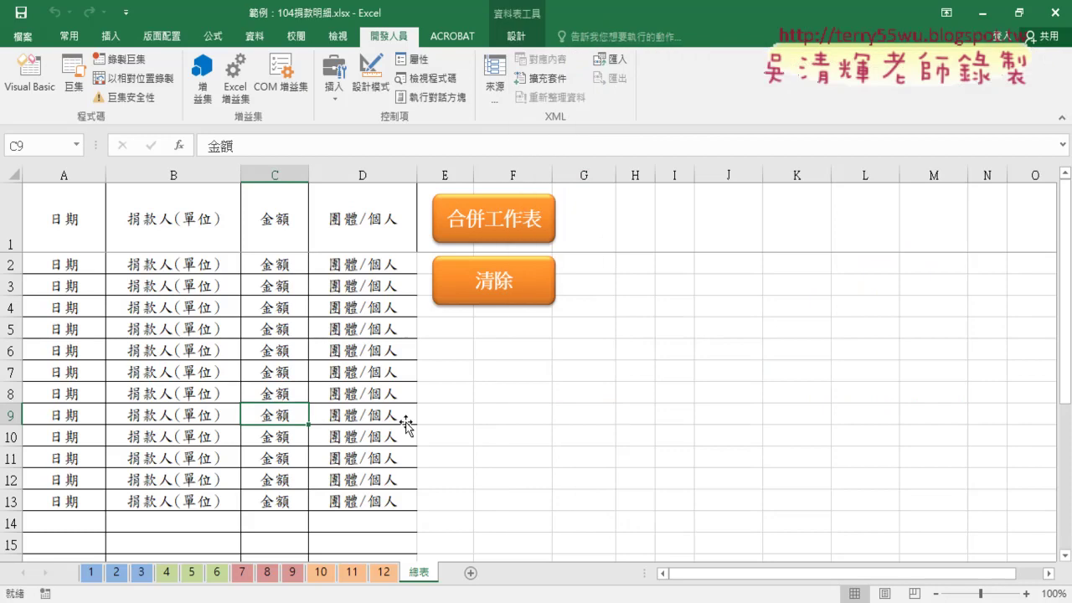
left_click(492, 284)
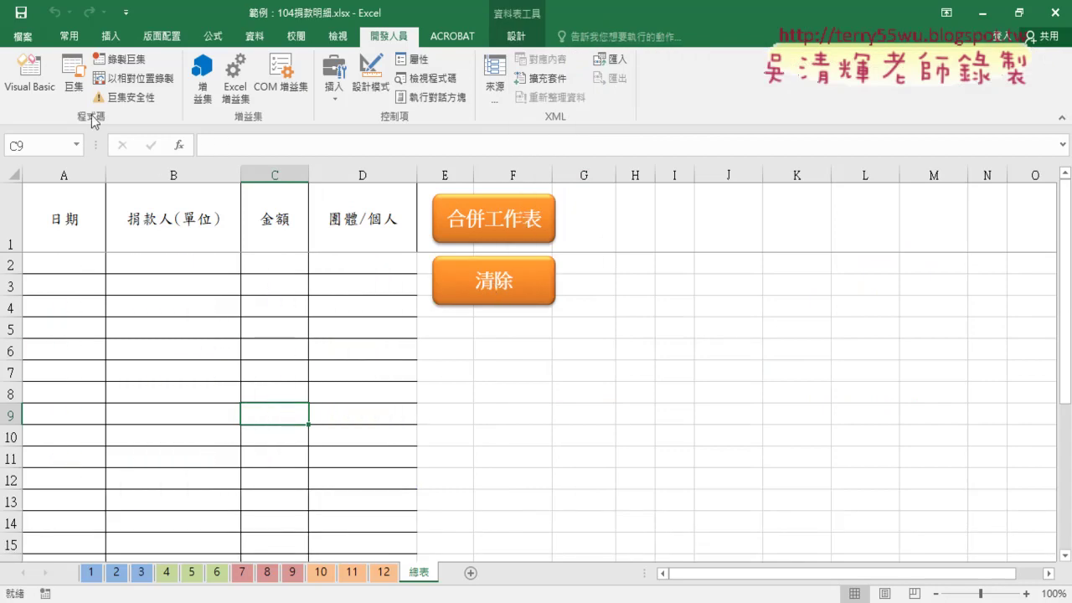
left_click(29, 73)
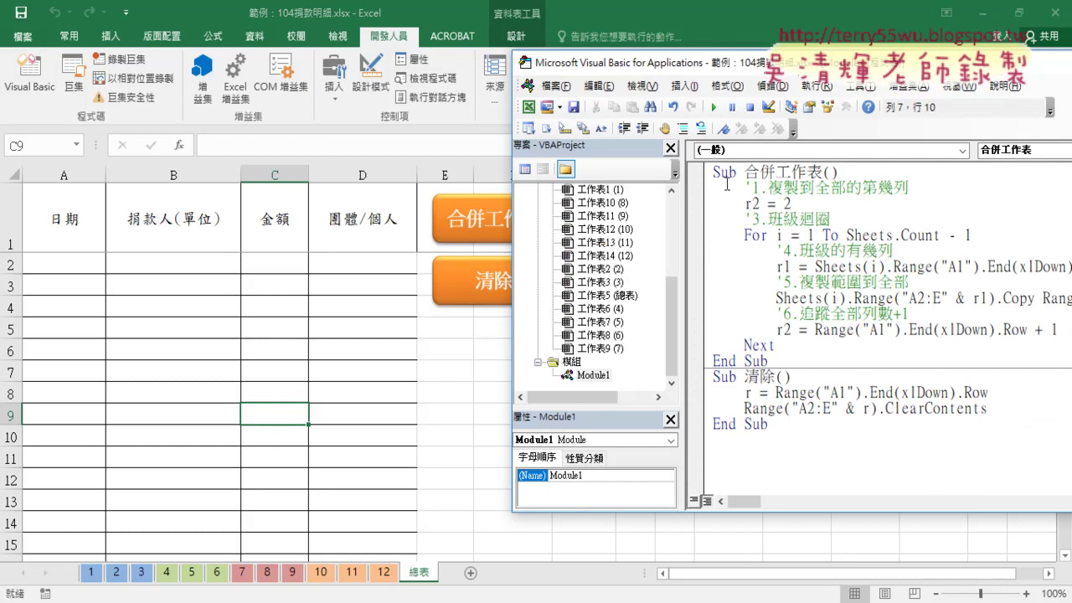
left_click_drag(713, 67, 457, 64)
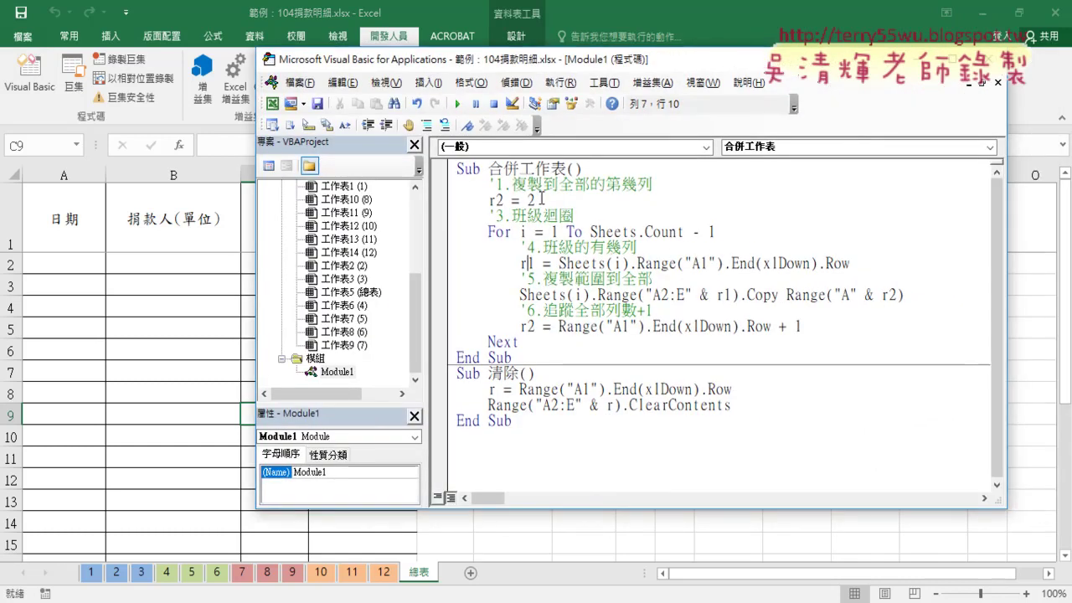
left_click(506, 201)
double_click(506, 201)
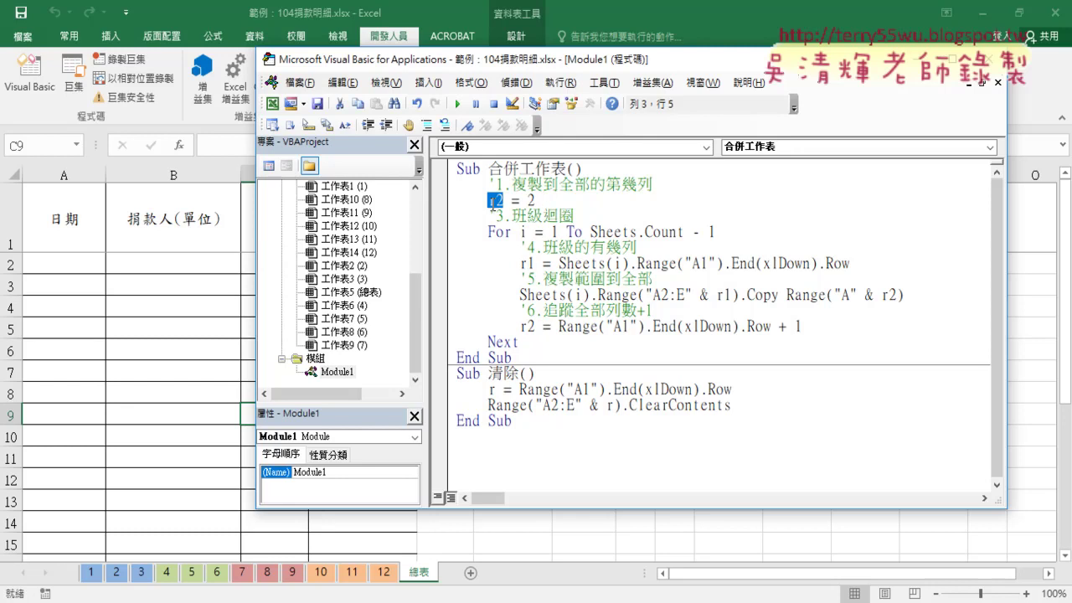
left_click_drag(567, 63, 647, 60)
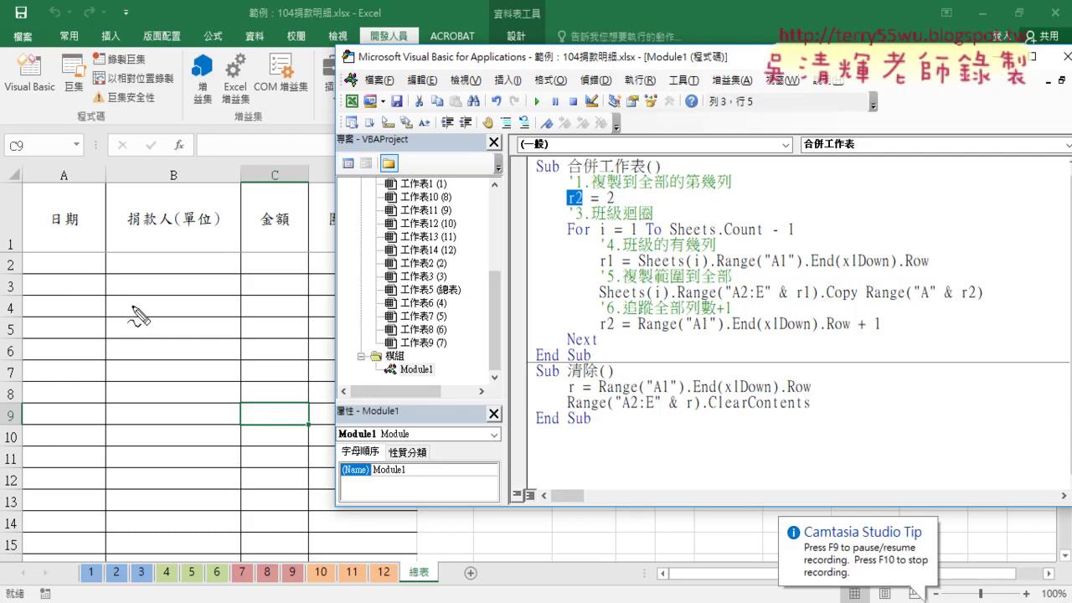
mouse_move(87, 276)
left_mouse_down()
mouse_move(24, 282)
mouse_move(72, 266)
left_mouse_up()
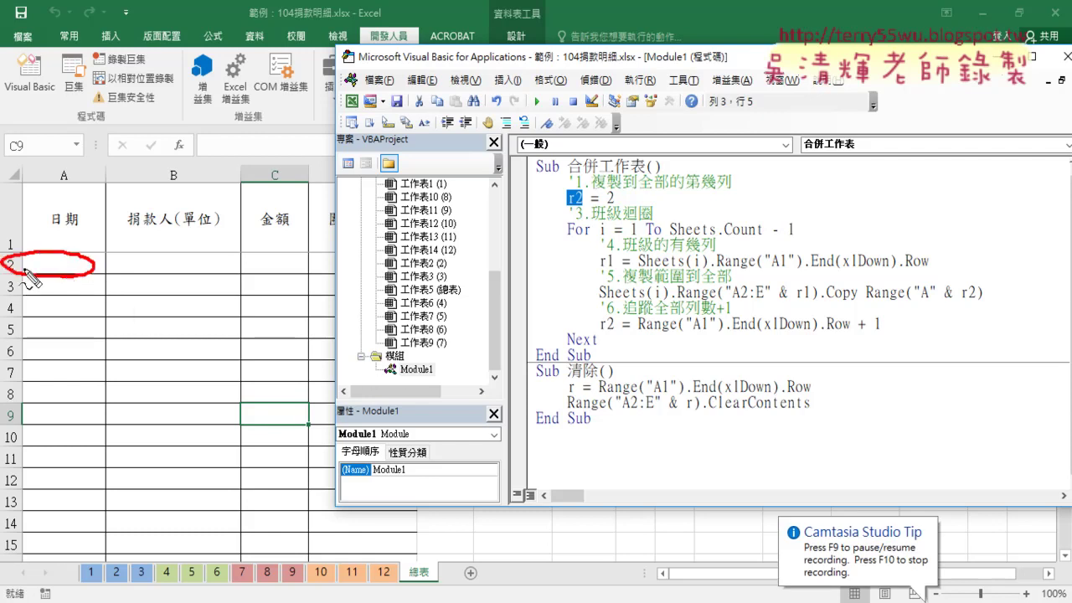
left_click_drag(608, 204, 621, 202)
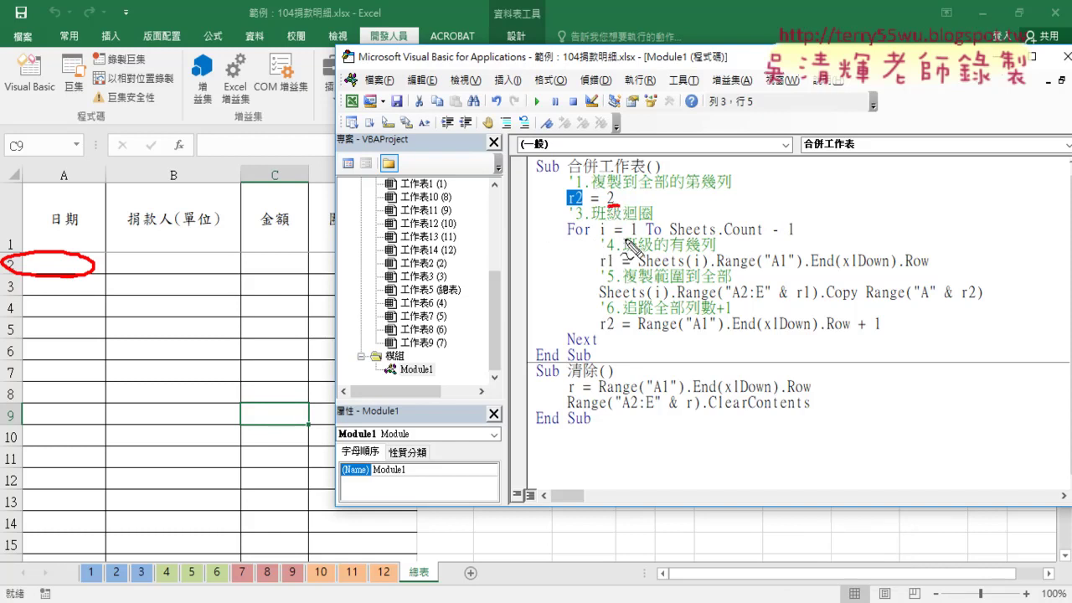
left_click_drag(625, 239, 764, 237)
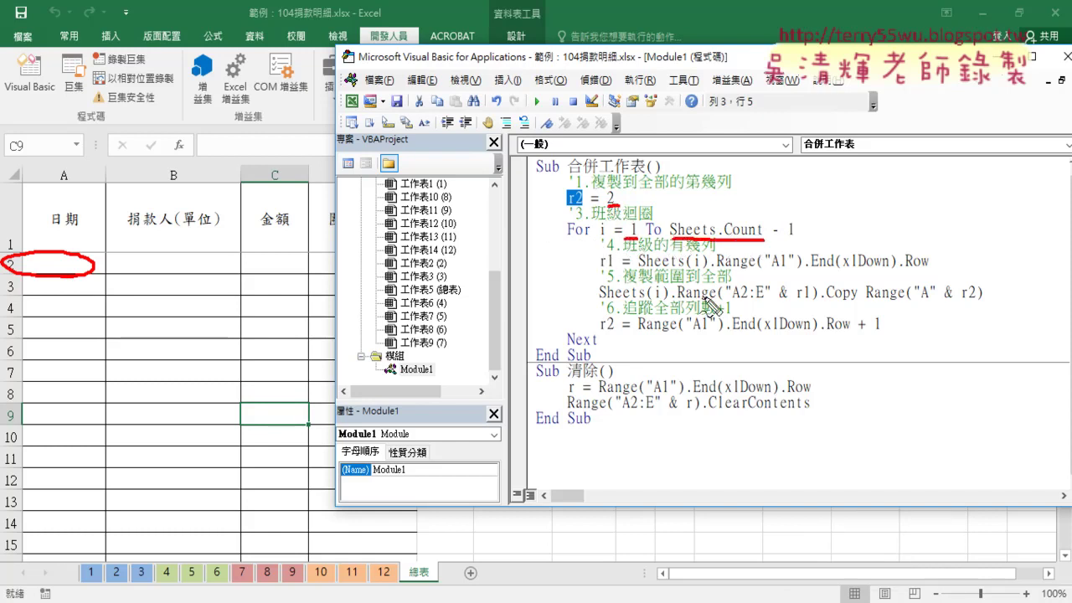
left_click_drag(433, 559, 442, 570)
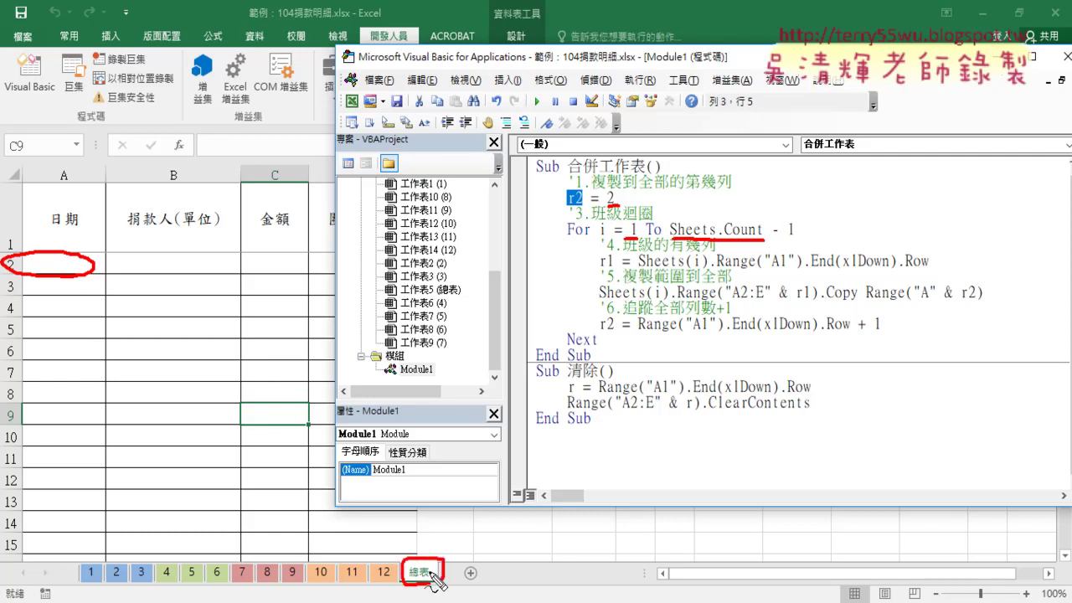
left_click_drag(801, 239, 772, 239)
left_click_drag(618, 270, 599, 270)
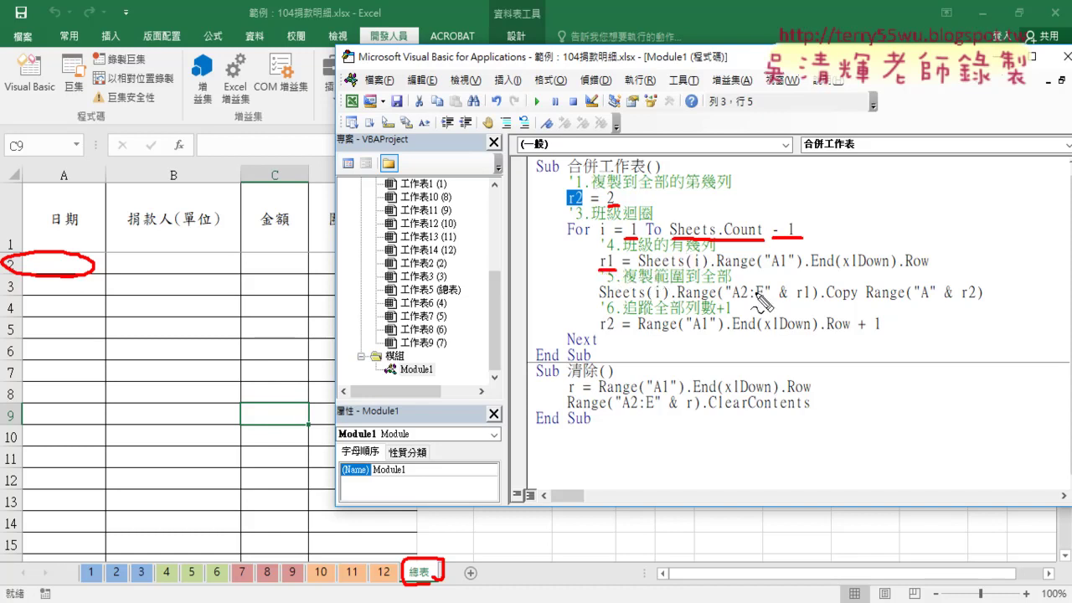
key("Escape")
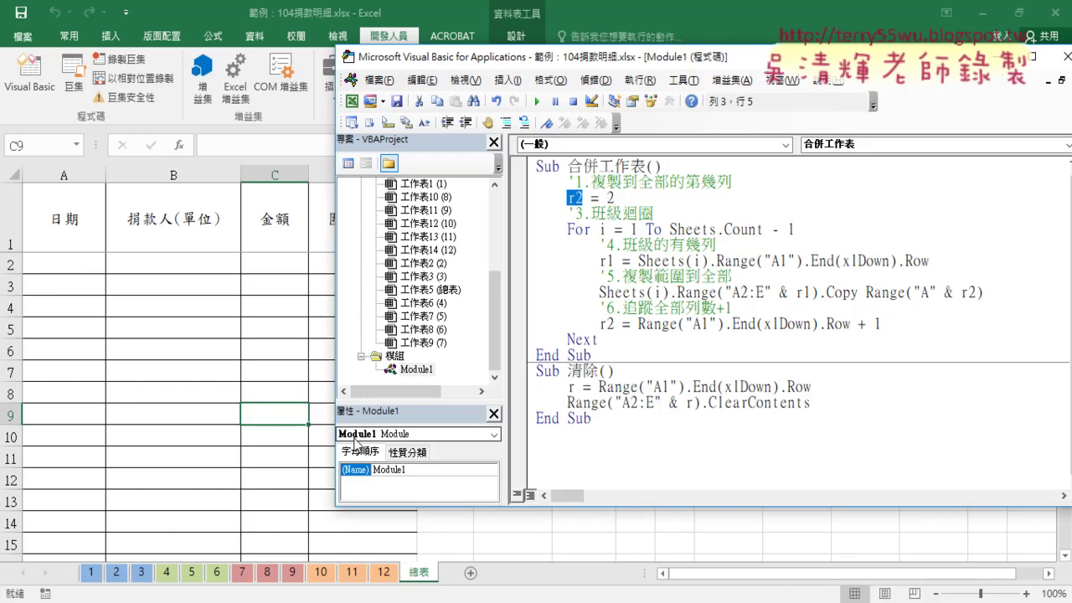
Highlight A1 and i in the r1 line, then view sheet 1's table from title cell A1.
double_click(779, 262)
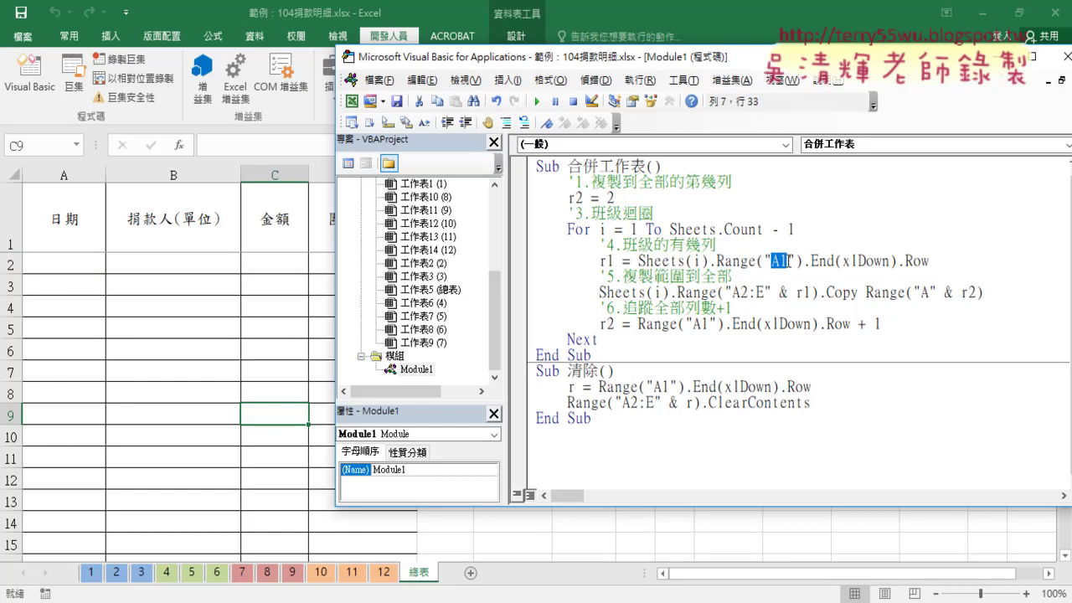
left_click(702, 262)
double_click(698, 261)
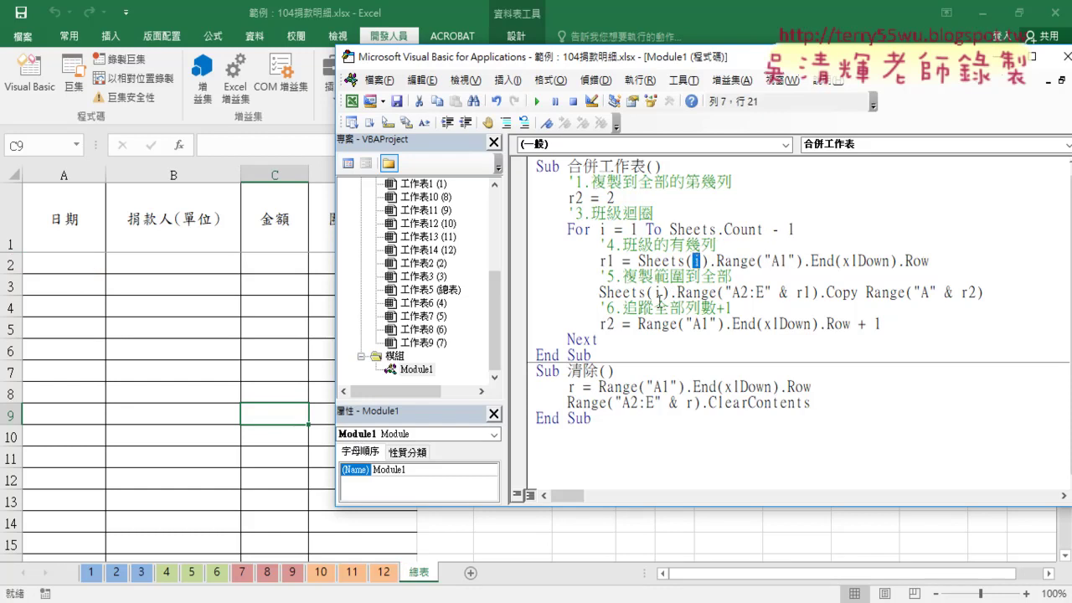
left_click(91, 573)
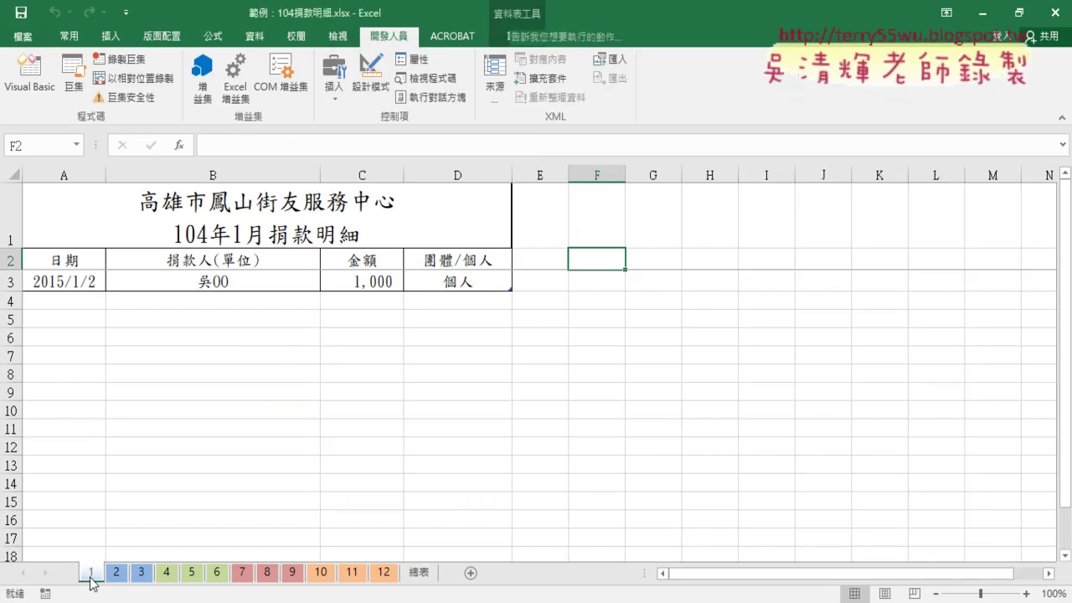
left_click(61, 221)
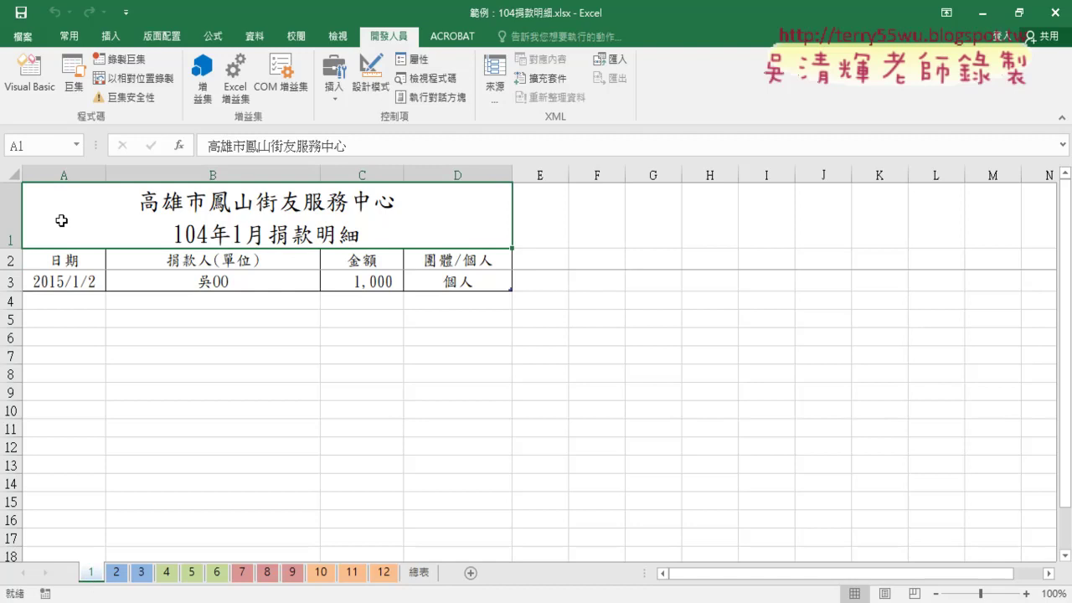
left_click(251, 602)
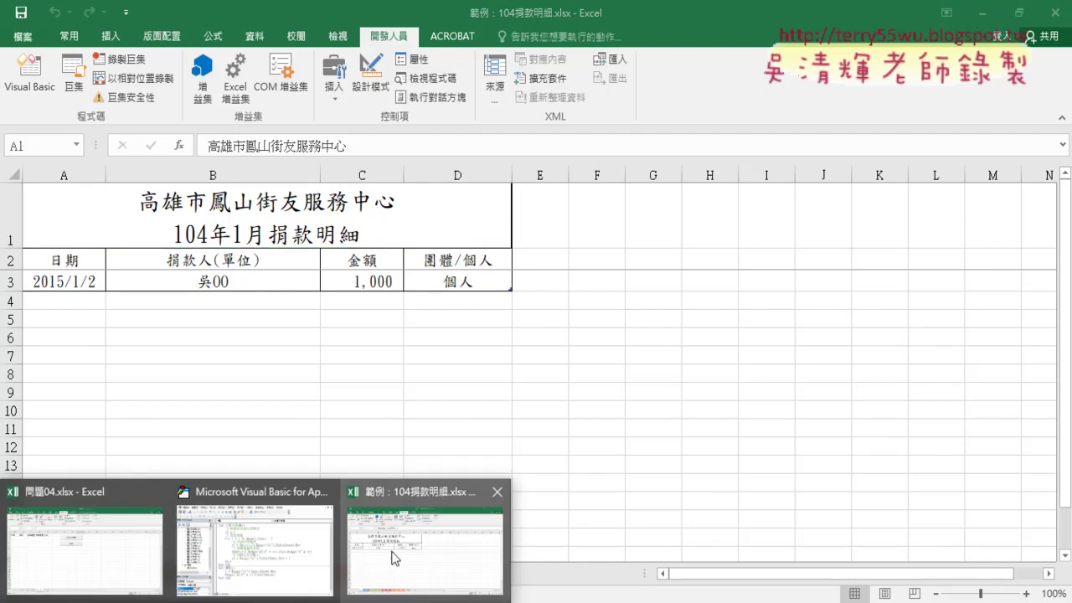
left_click(275, 552)
left_click_drag(716, 261, 930, 261)
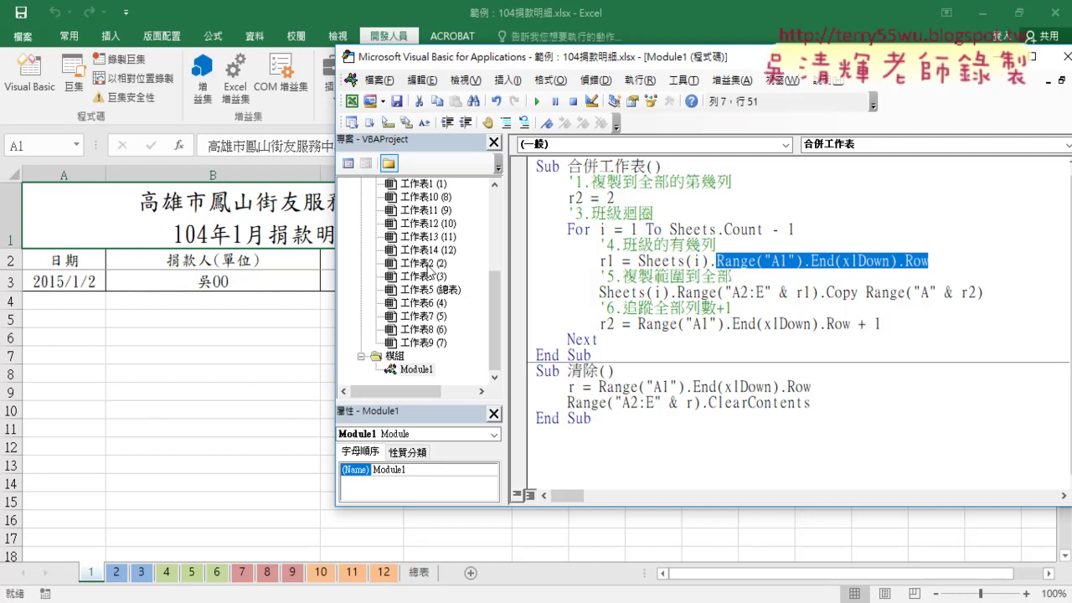
left_click(84, 220)
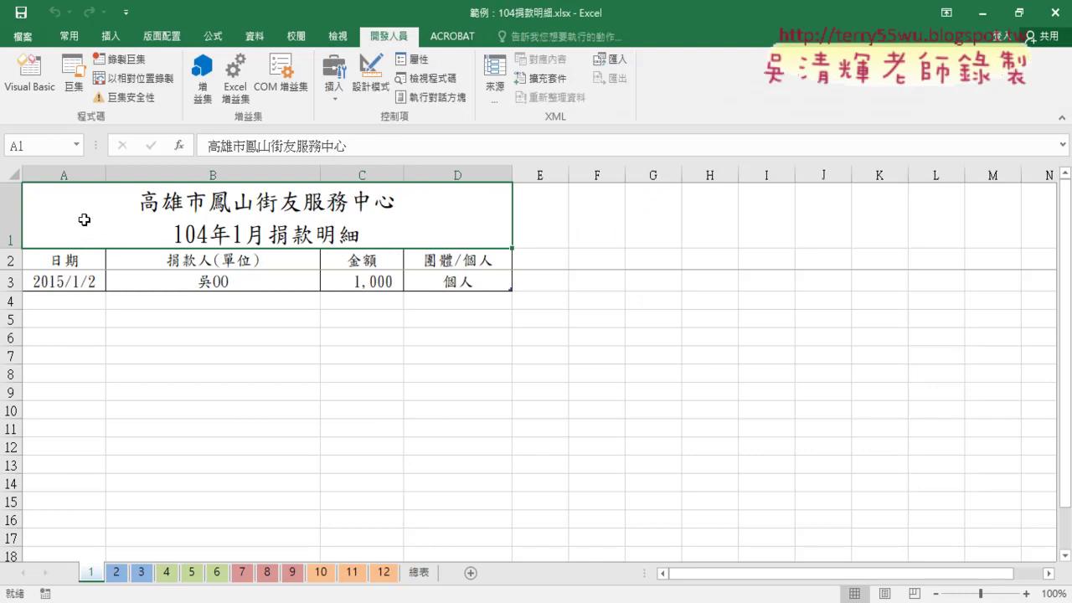
key("Down")
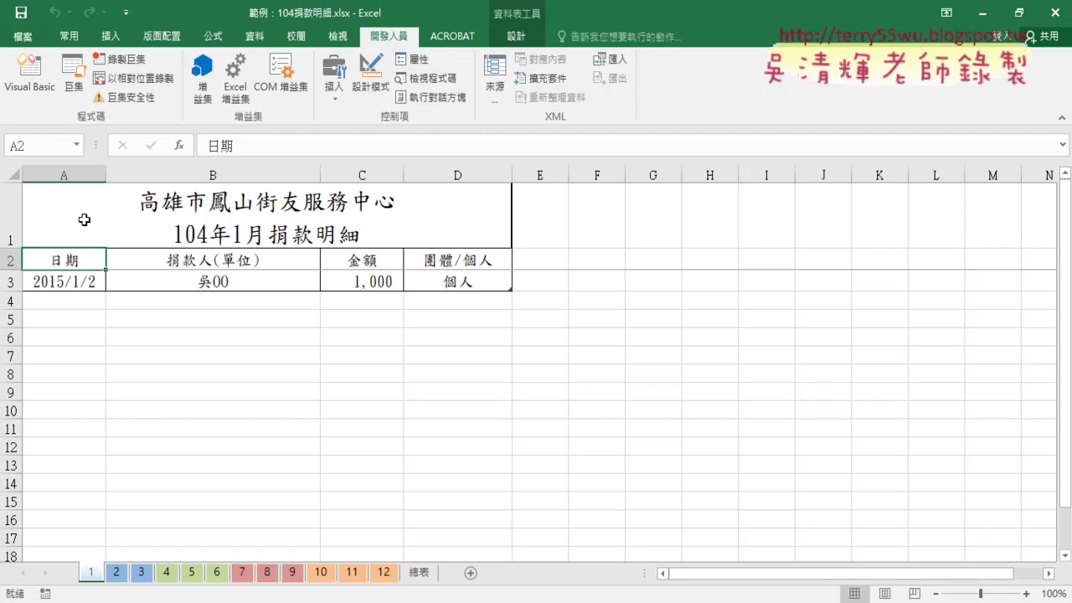
left_click_drag(58, 281, 479, 284)
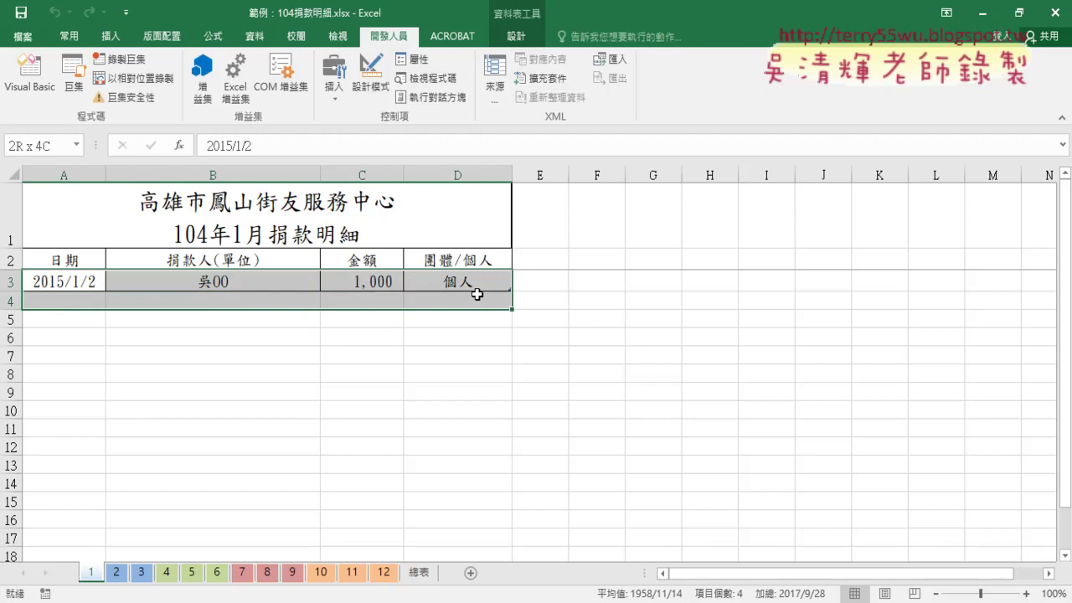
left_click(58, 260)
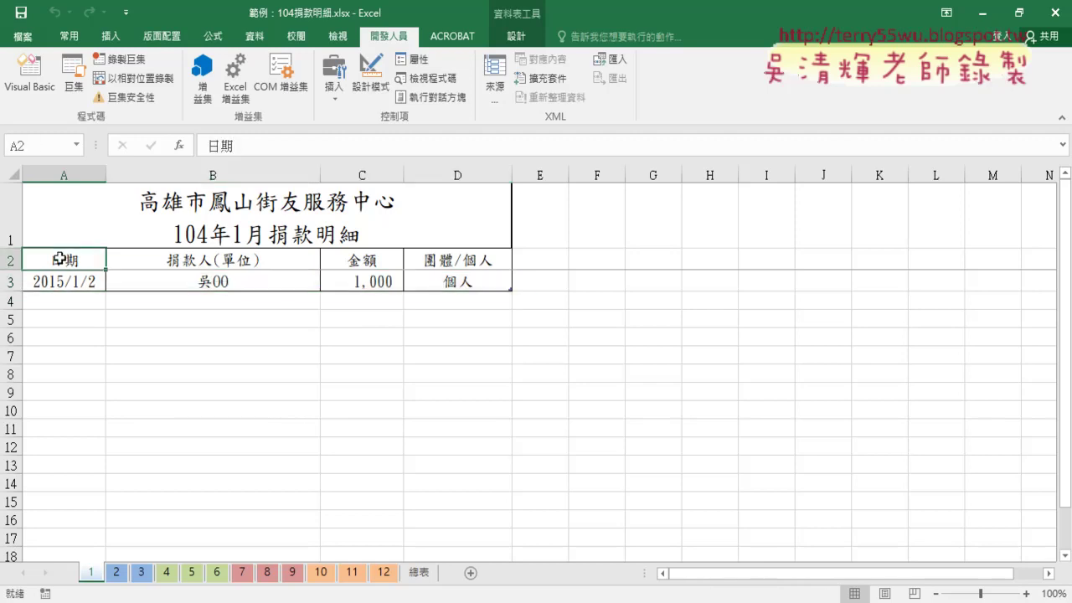
key("Down")
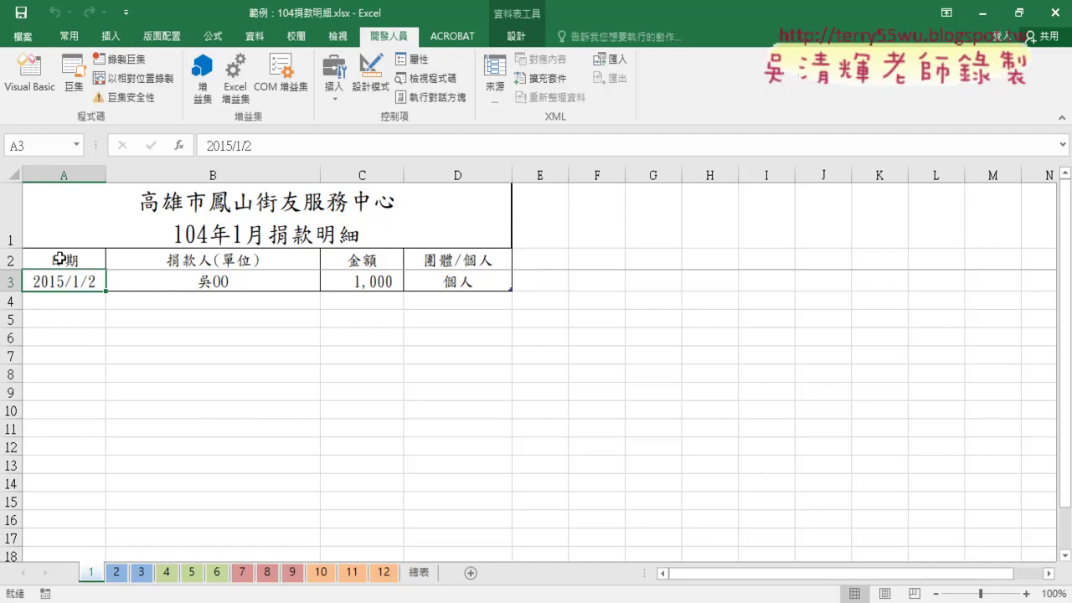
left_click(29, 74)
left_click_drag(716, 261, 930, 261)
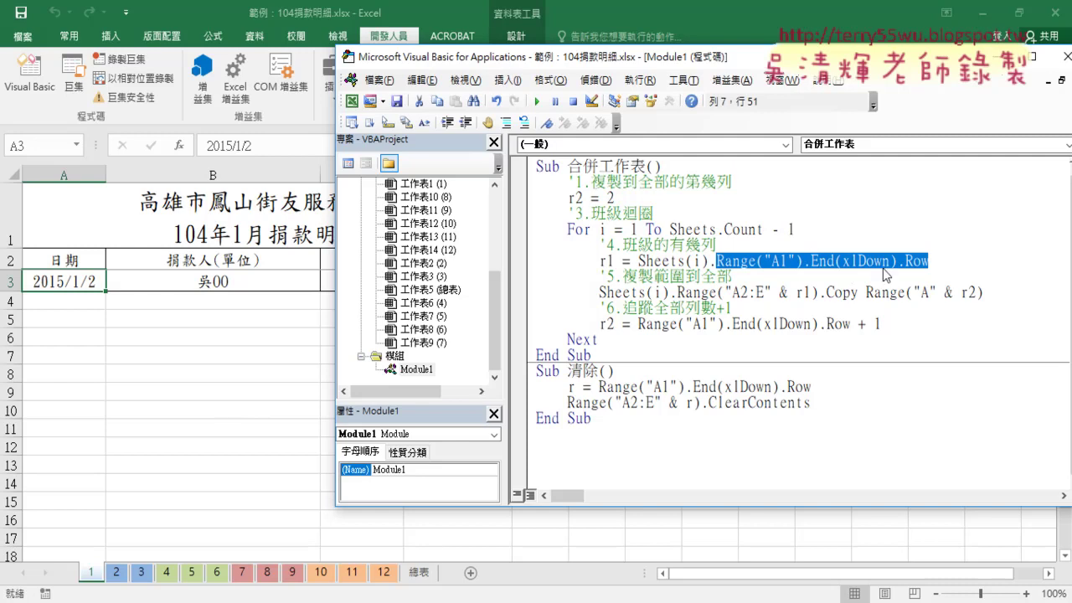
left_click_drag(811, 260, 897, 262)
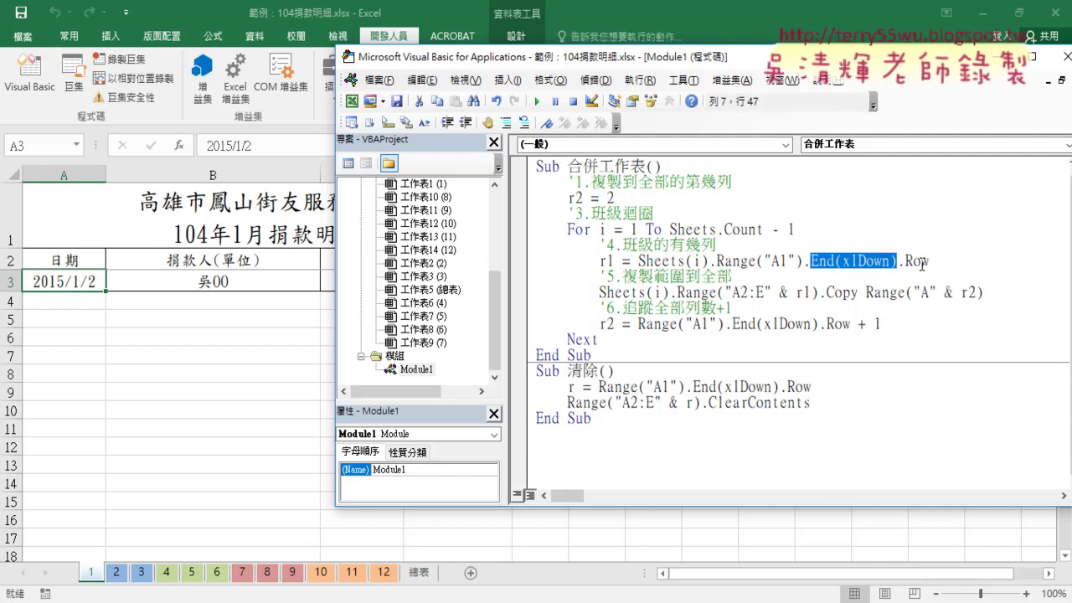
left_click_drag(948, 262, 900, 261)
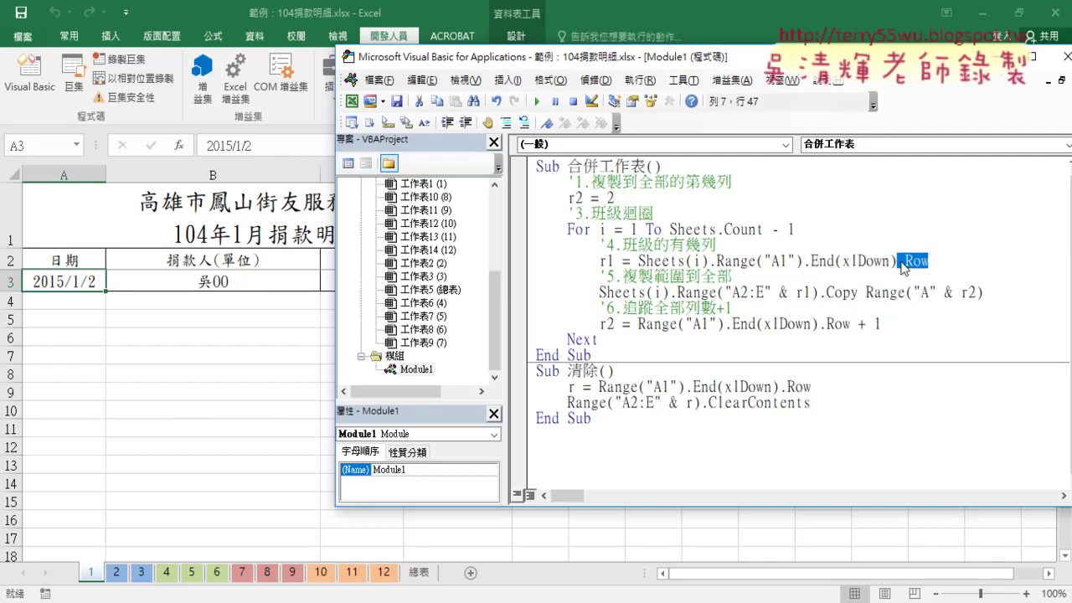
key("Delete")
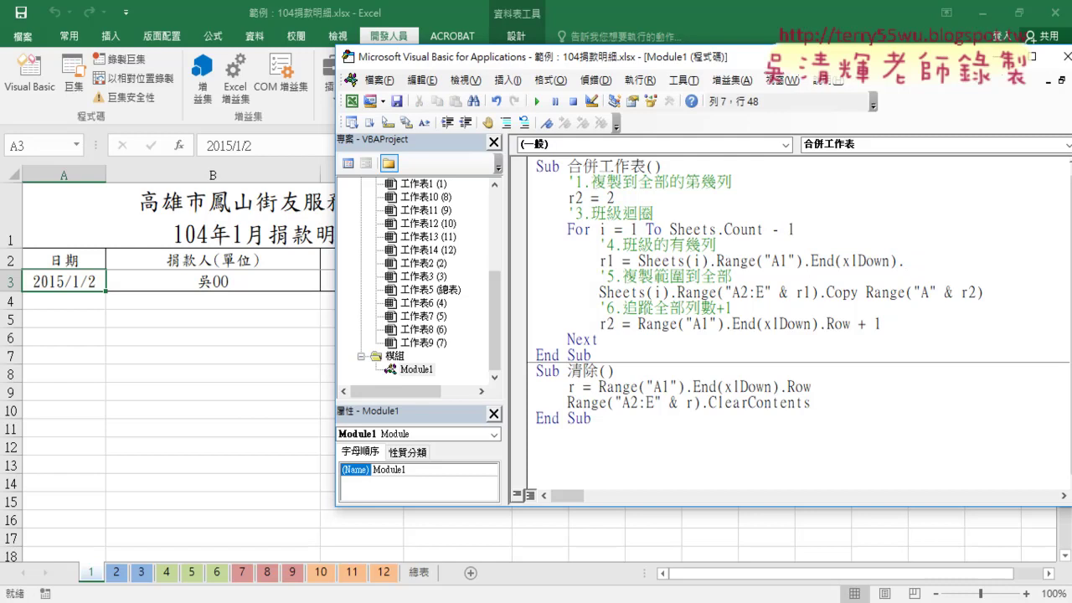
type("row")
left_click_drag(718, 261, 639, 261)
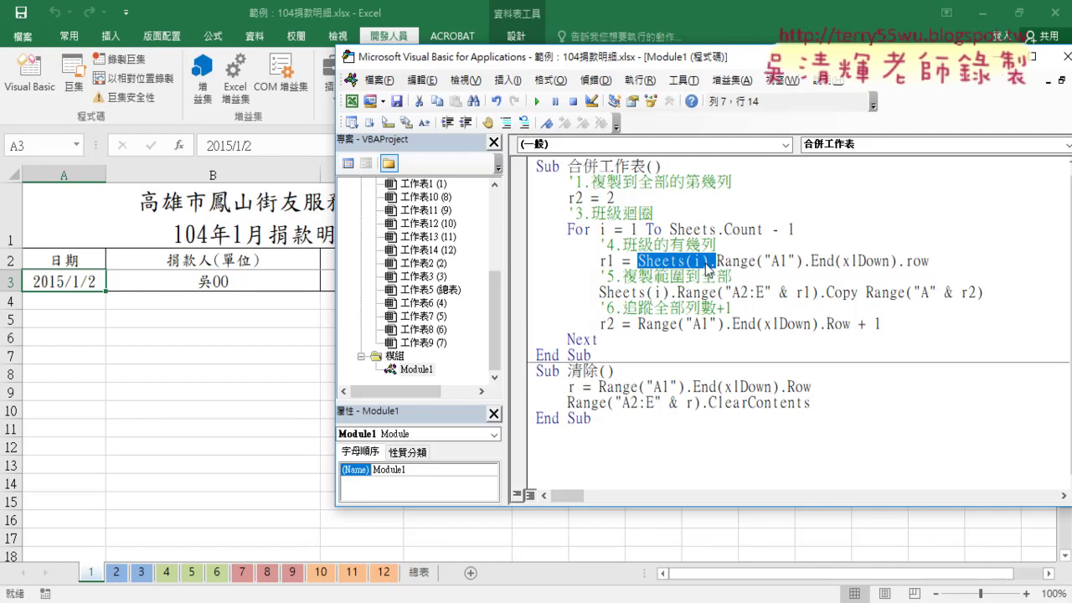
Remove Sheets(i) from the r1 line and replace its .row ending with .col.
key("Delete")
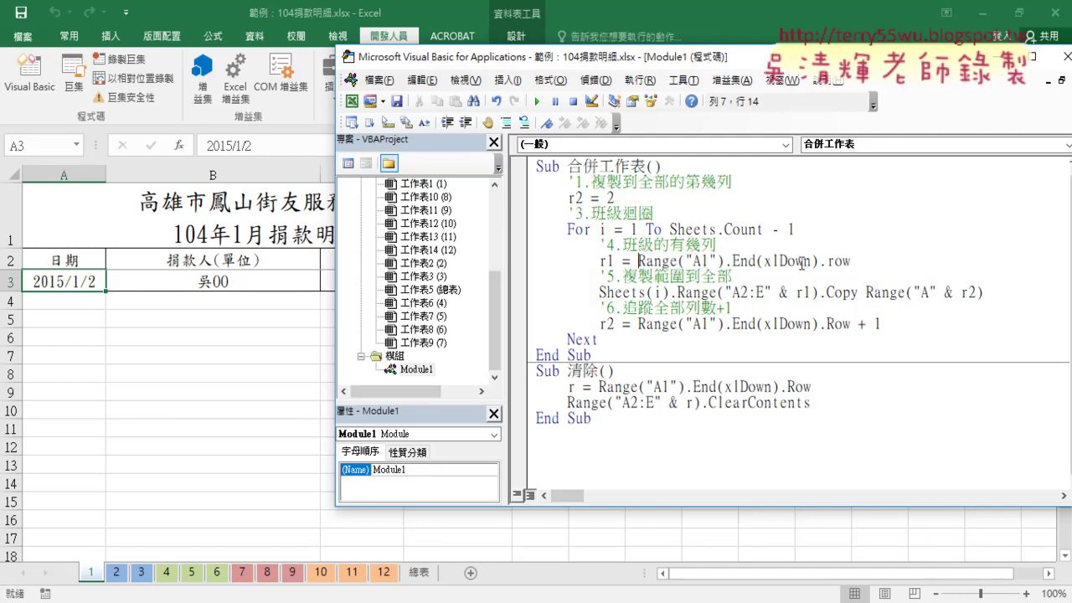
left_click(846, 260)
key("shift+Left")
key("shift+Left")
key("BackSpace")
key("BackSpace")
type(".")
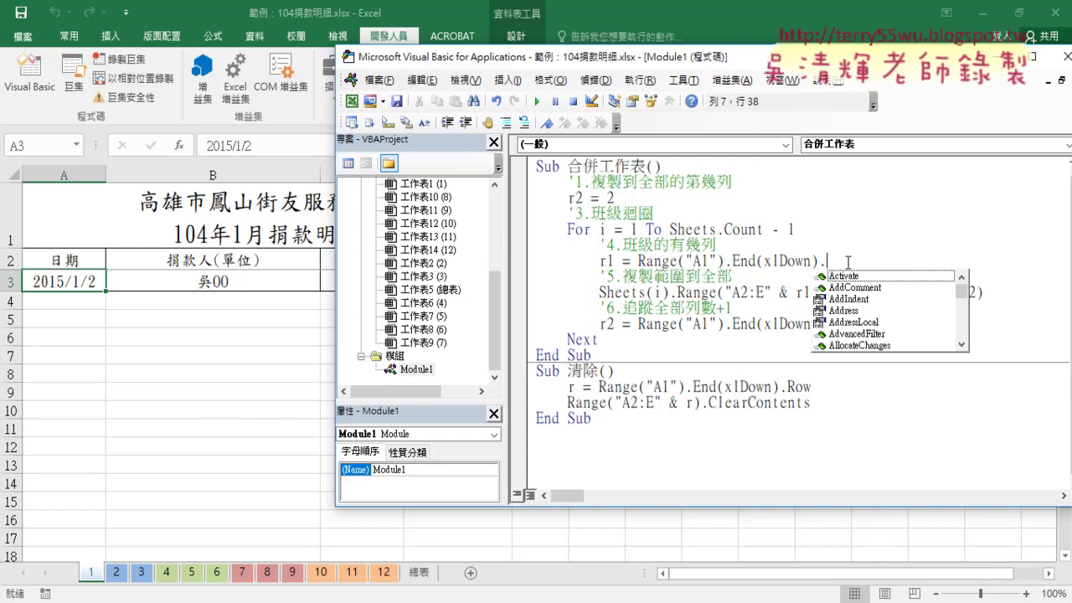
type("r")
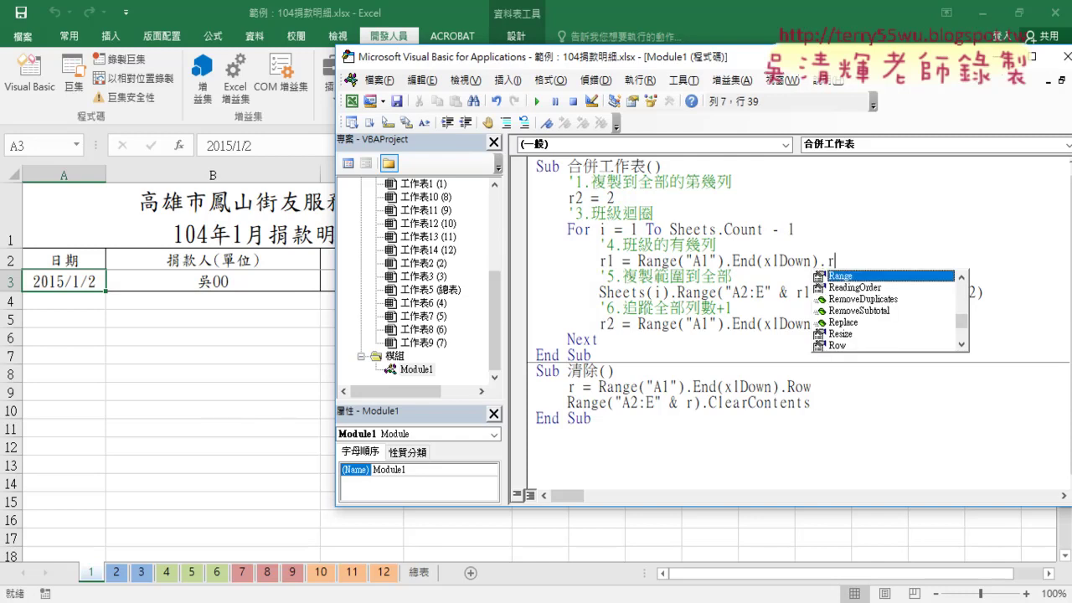
key("BackSpace")
type("c")
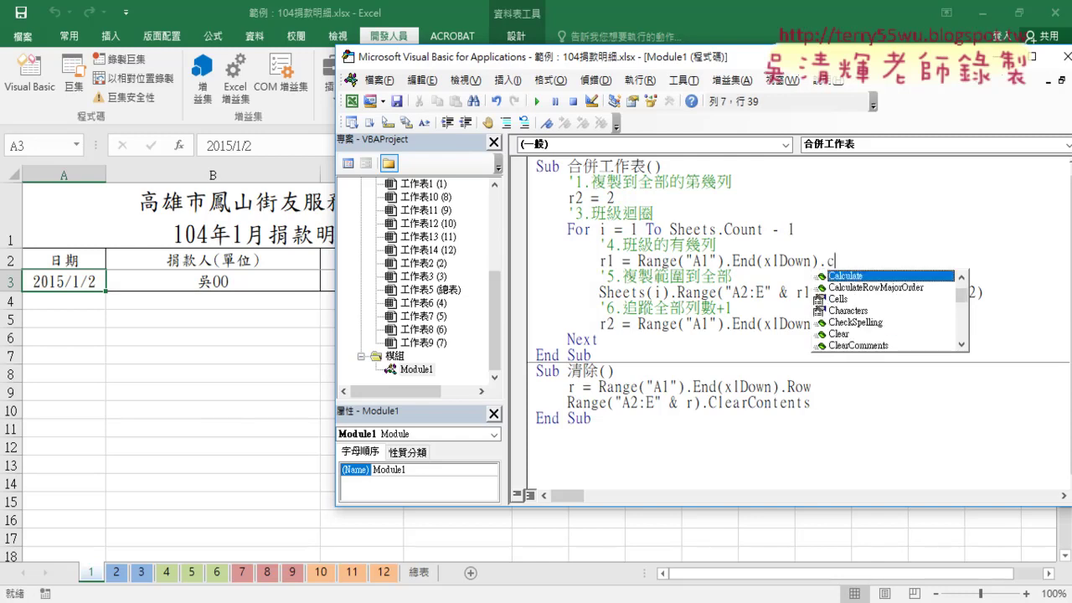
type("ol")
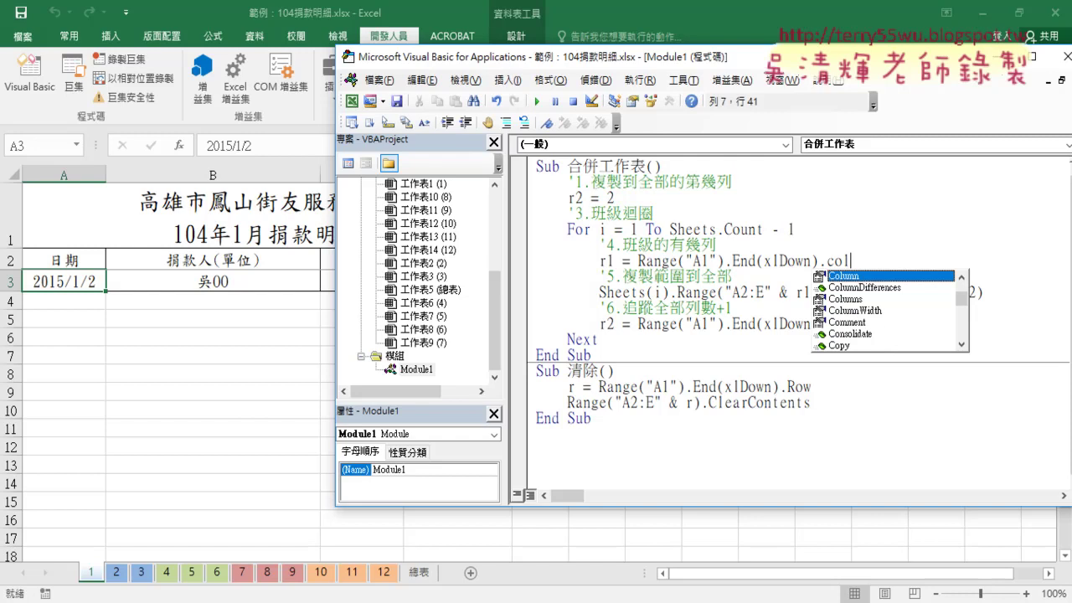
Change the r1 line's End direction from xlDown to xlToRight, followed by .col.
key("BackSpace")
key("BackSpace")
key("BackSpace")
key("BackSpace")
key("BackSpace")
key("BackSpace")
key("BackSpace")
key("BackSpace")
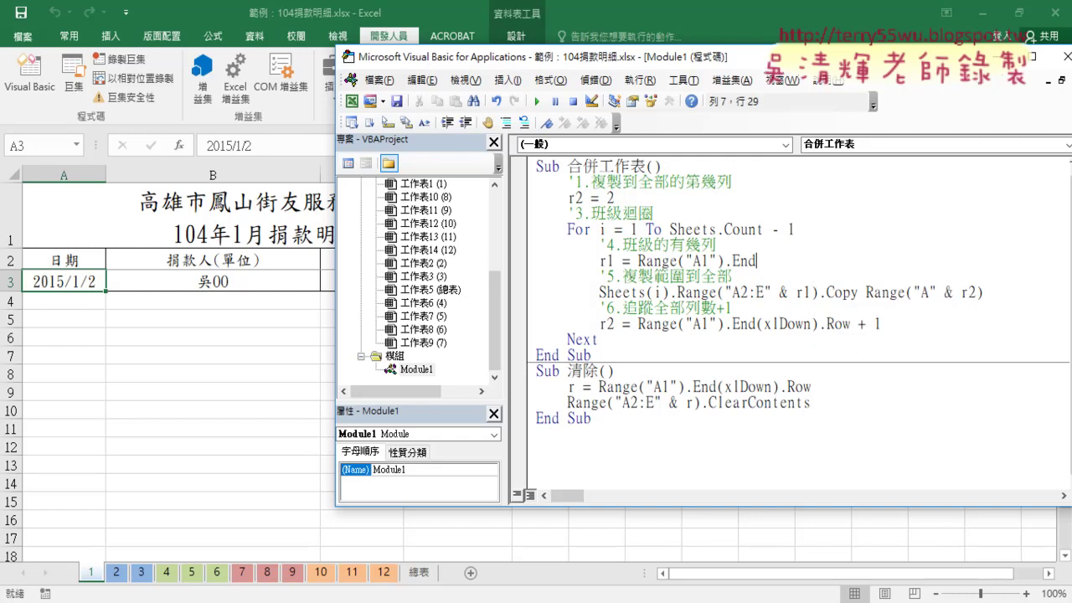
type("(")
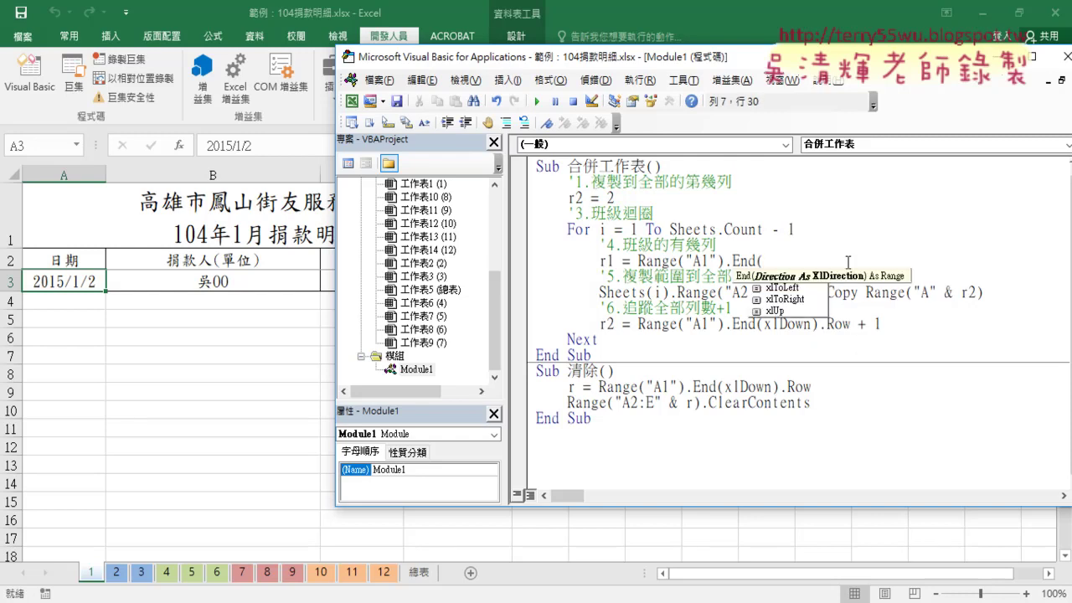
key("Down")
key("Down")
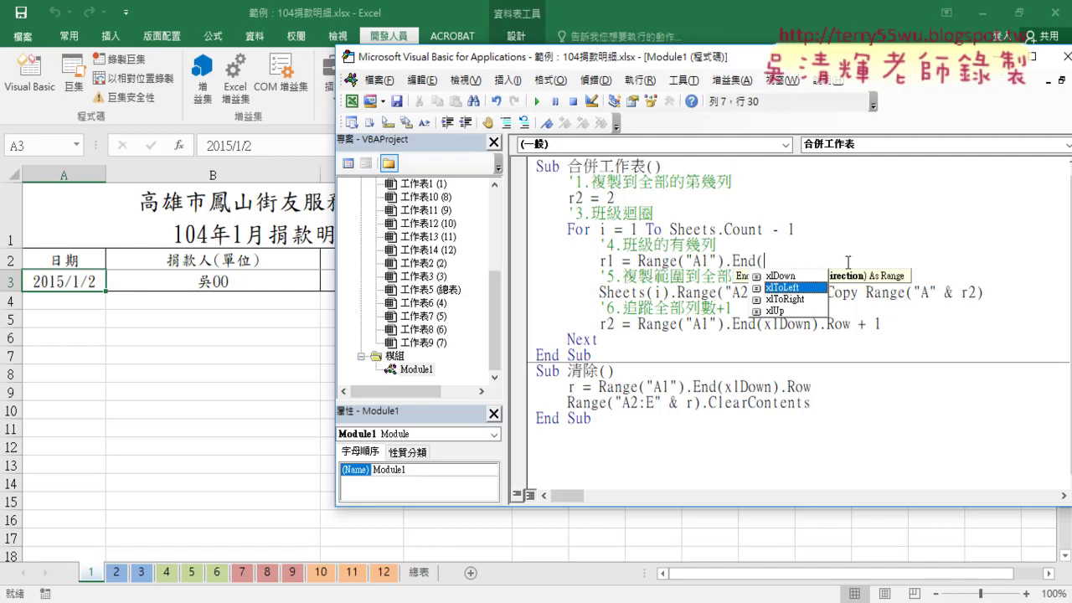
key("Down")
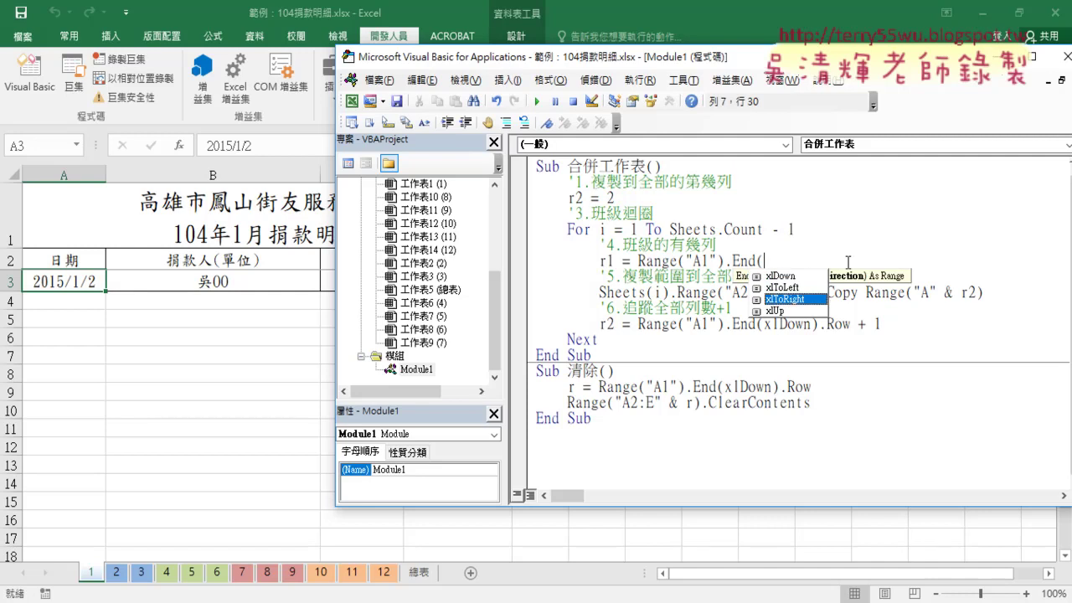
key("Tab")
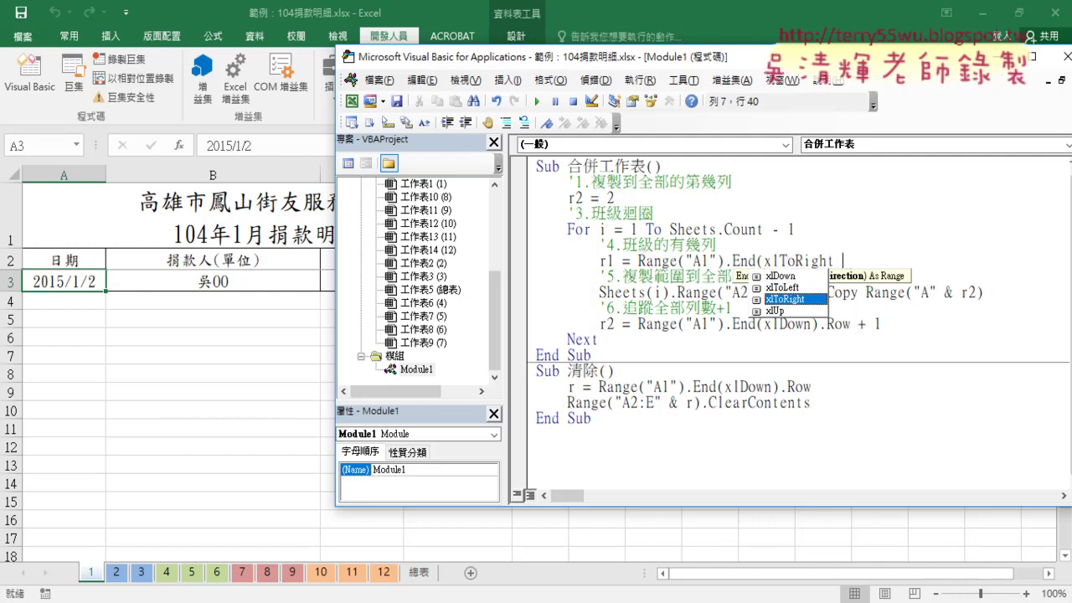
type(")")
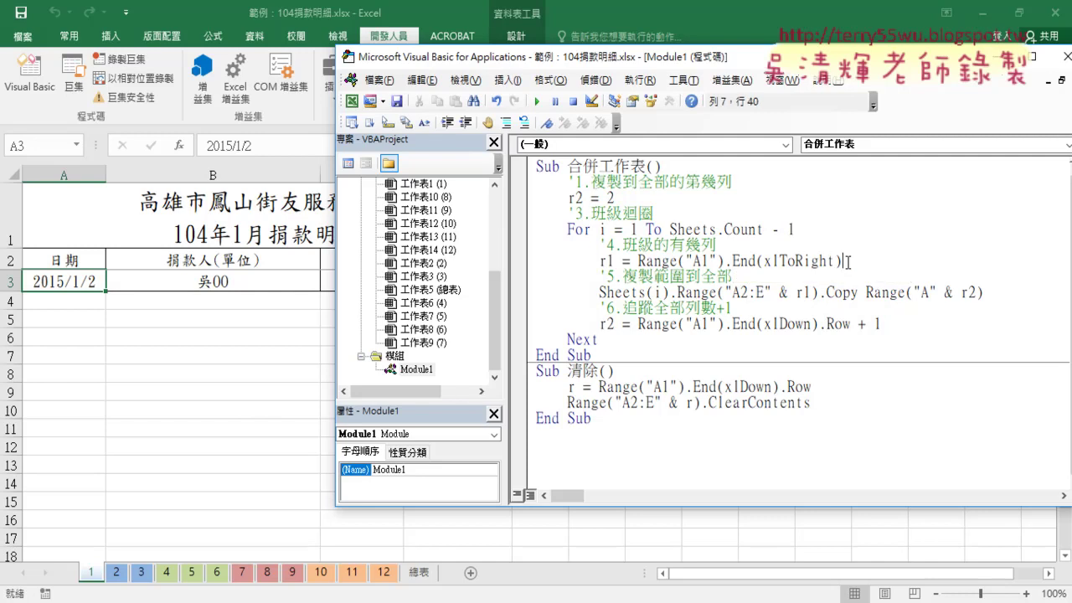
type(".")
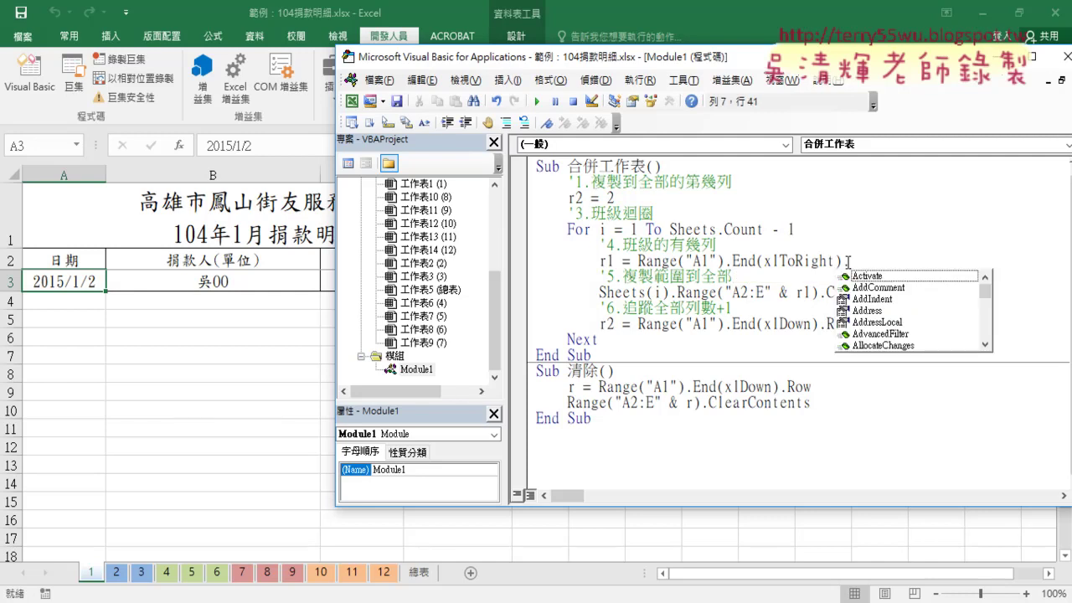
type("col")
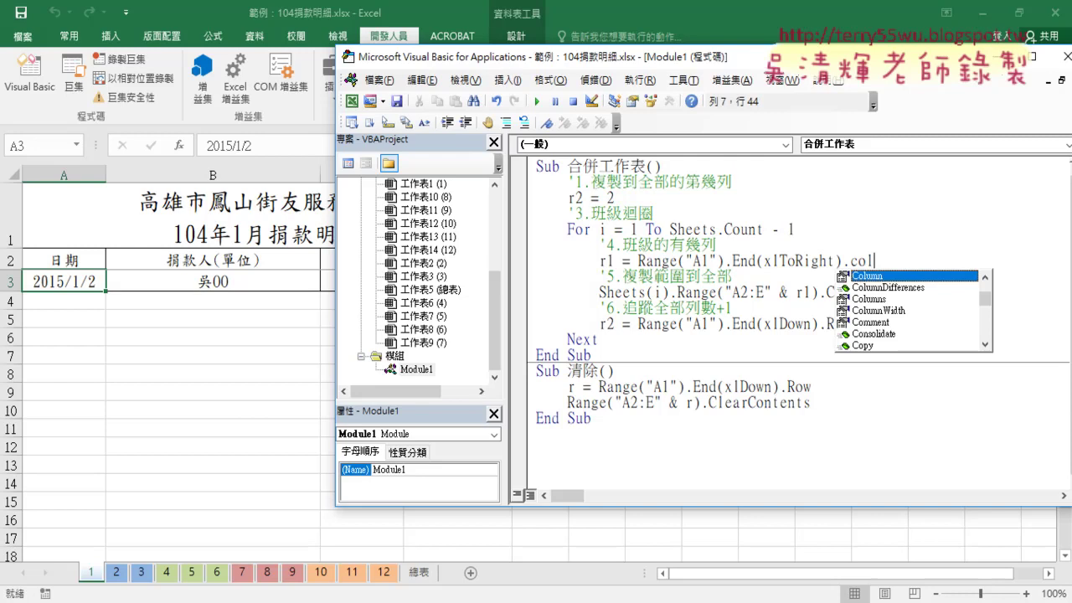
Restore the r1 line to Sheets(i).Range("A1").End(xlDown).Row.
key("space")
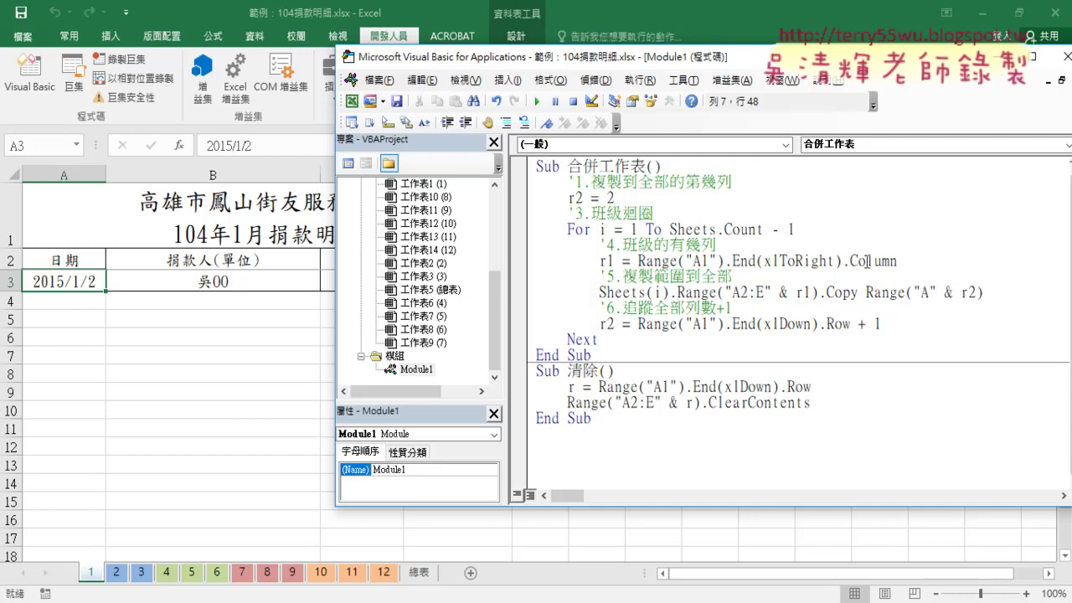
key("BackSpace")
key("BackSpace")
key("BackSpace")
key("BackSpace")
key("BackSpace")
key("BackSpace")
key("BackSpace")
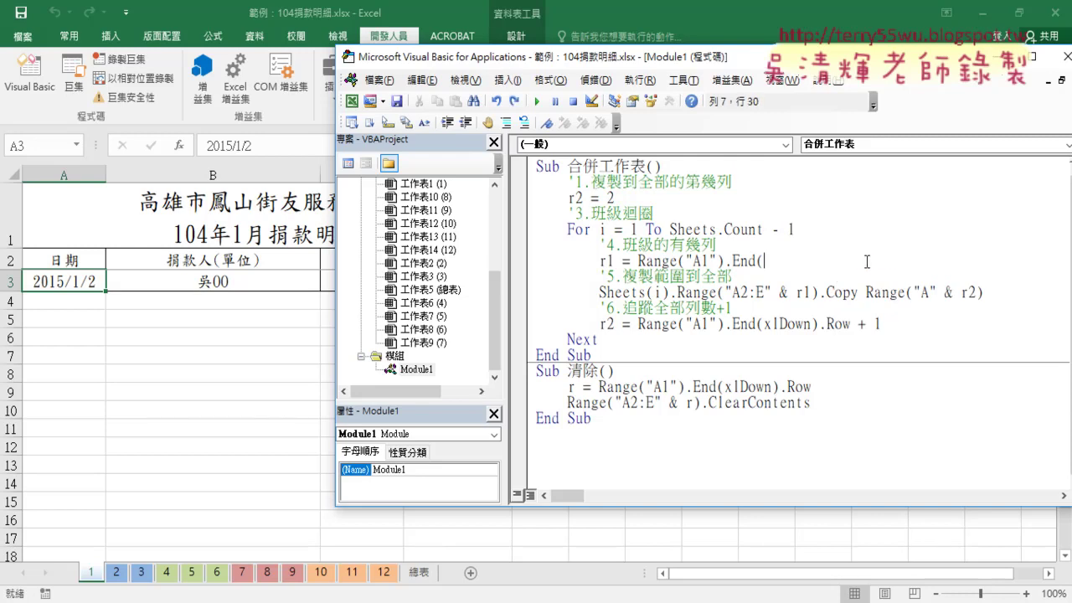
type("xlDow")
type("n).ro")
key("BackSpace")
key("BackSpace")
type("row")
key("ctrl+z")
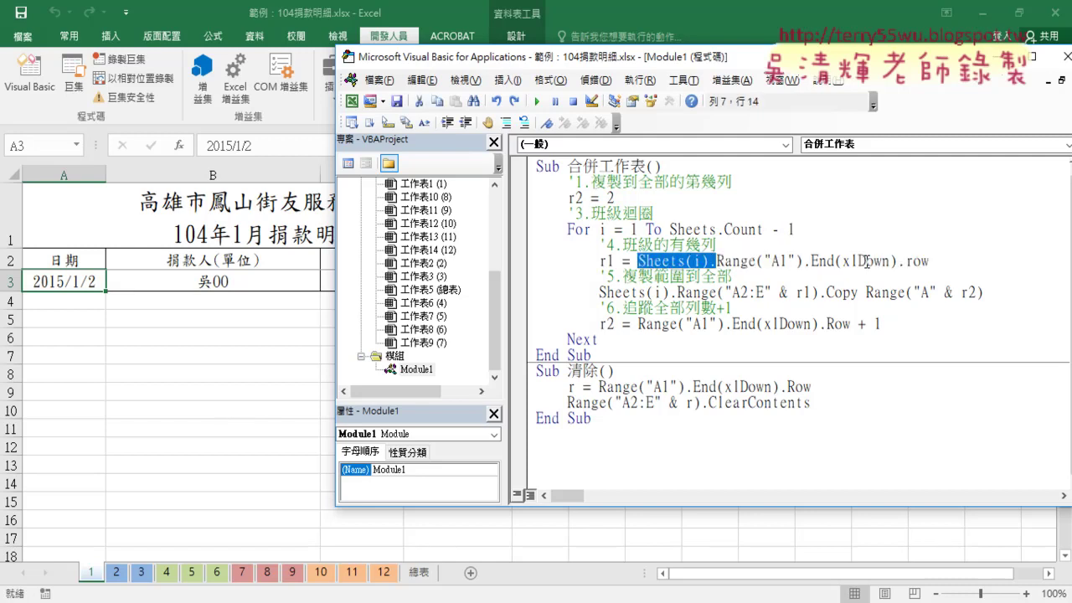
Change the r1 starting cell from A1 to A2 and shift the editor window aside.
left_click(782, 260)
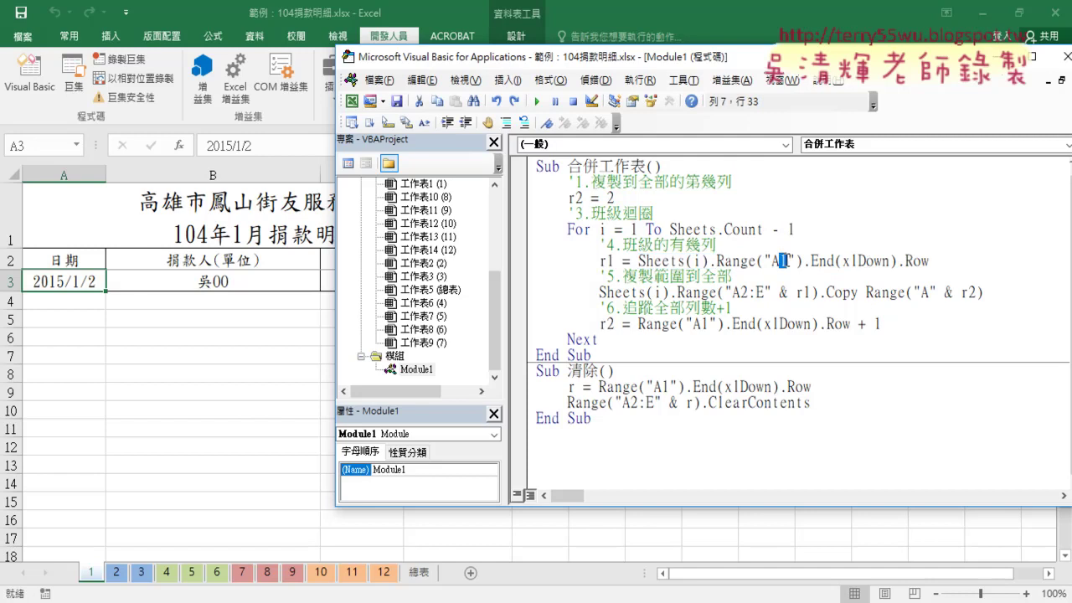
type("2")
left_click_drag(771, 262, 787, 261)
left_click_drag(930, 262, 659, 263)
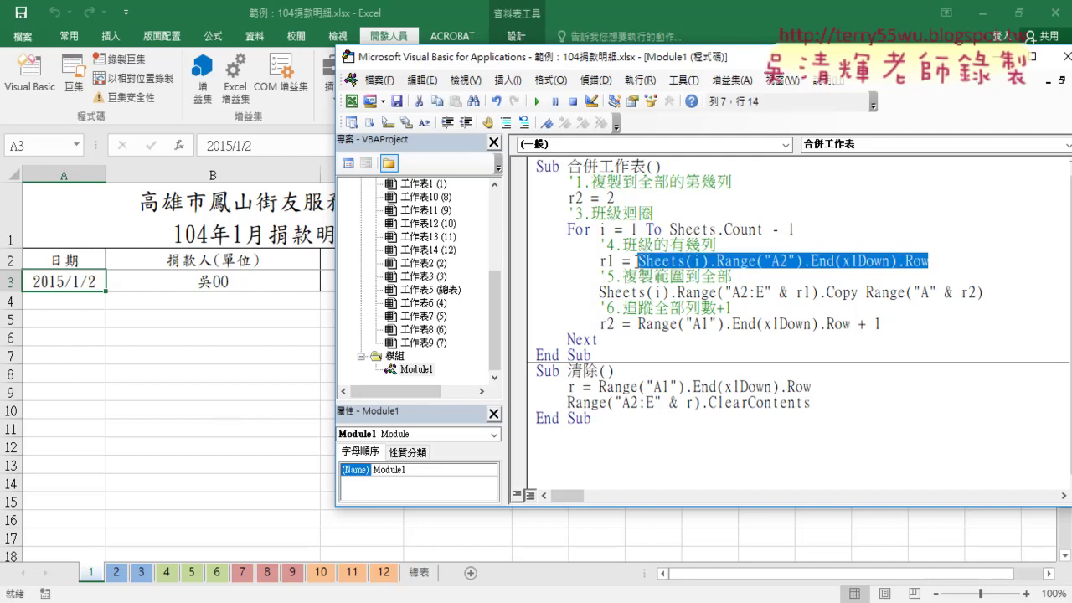
left_click(684, 292)
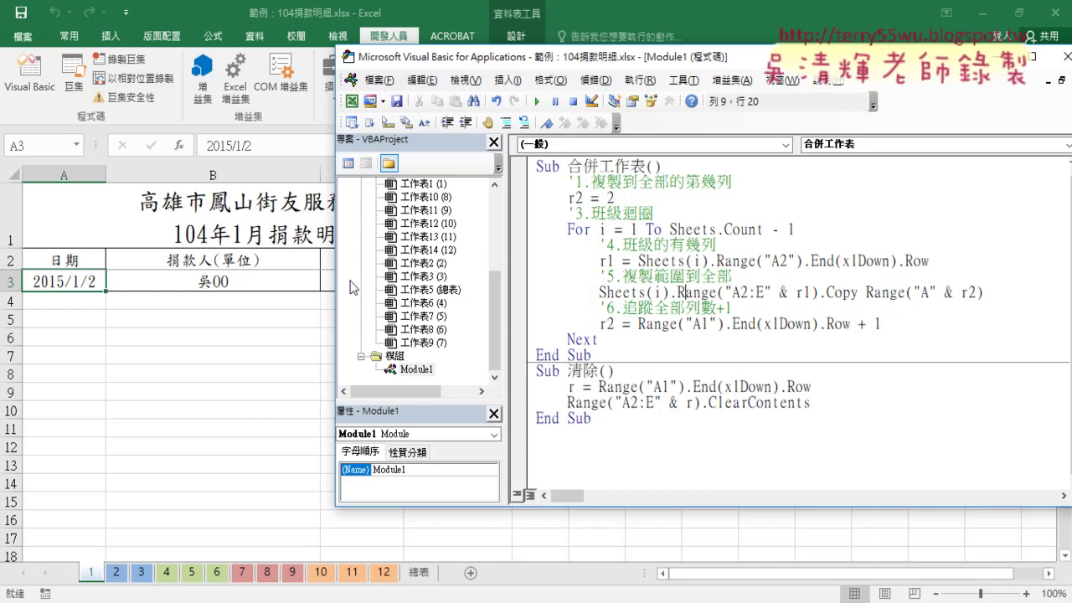
mouse_move(337, 279)
left_mouse_down()
mouse_move(509, 277)
mouse_move(468, 276)
left_mouse_up()
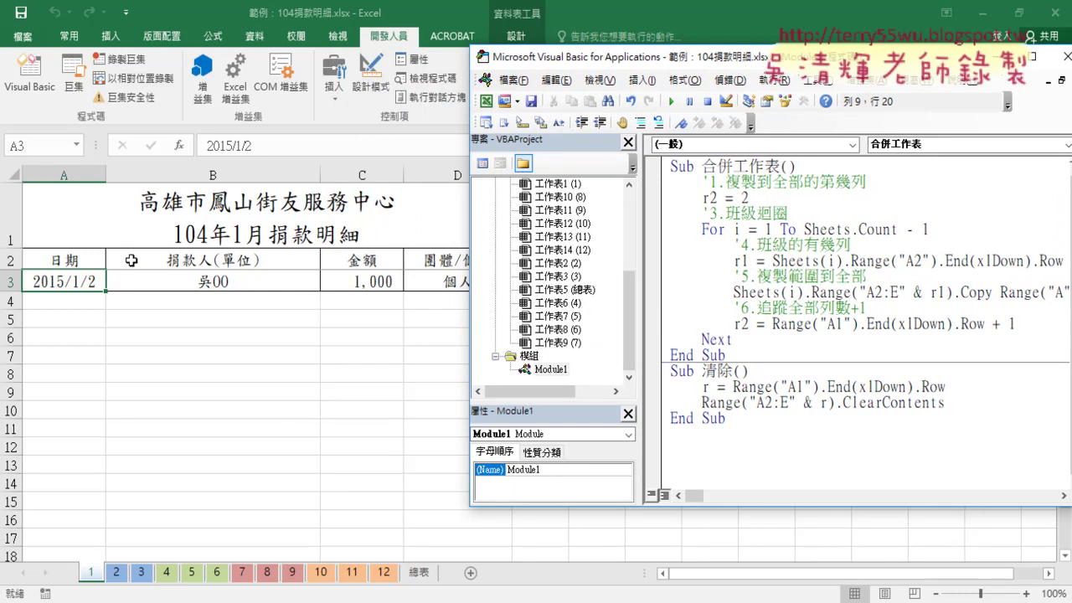
Change the copy range from A2:E to A3:D and widen the code window to show the line.
left_click_drag(876, 291, 884, 292)
type("3")
left_click_drag(889, 291, 899, 292)
type("D")
left_click_drag(829, 59, 697, 53)
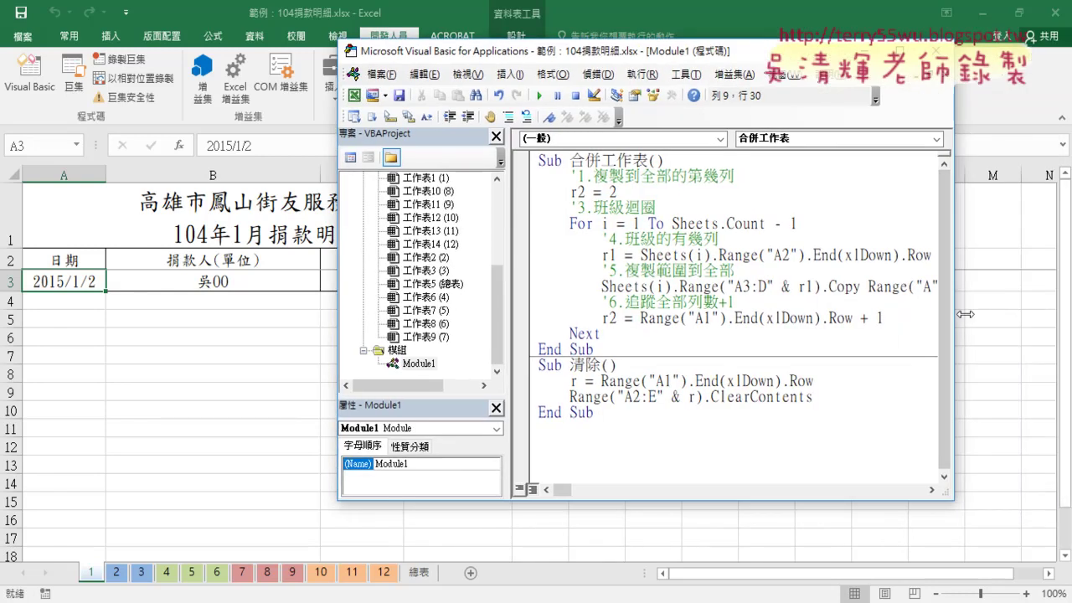
mouse_move(954, 315)
left_mouse_down()
mouse_move(1024, 315)
mouse_move(976, 287)
left_mouse_up()
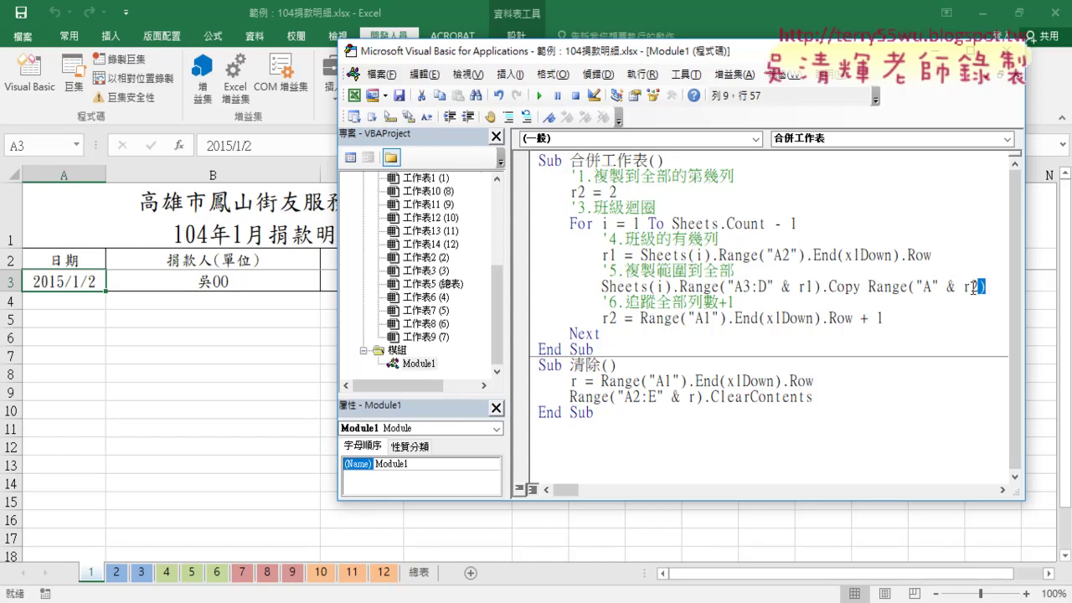
left_click(927, 287)
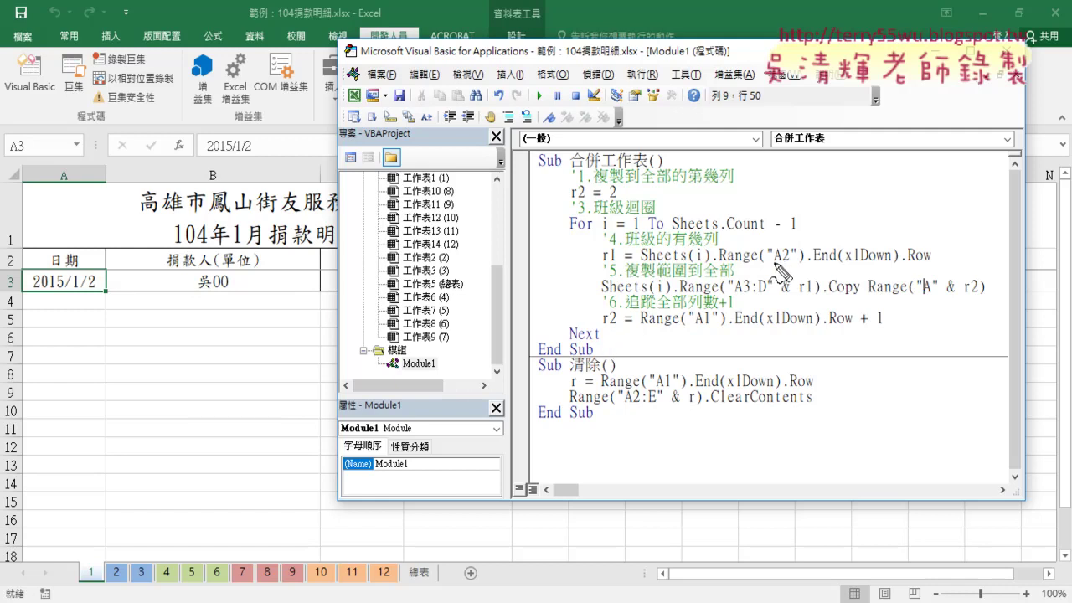
left_click_drag(772, 263, 944, 264)
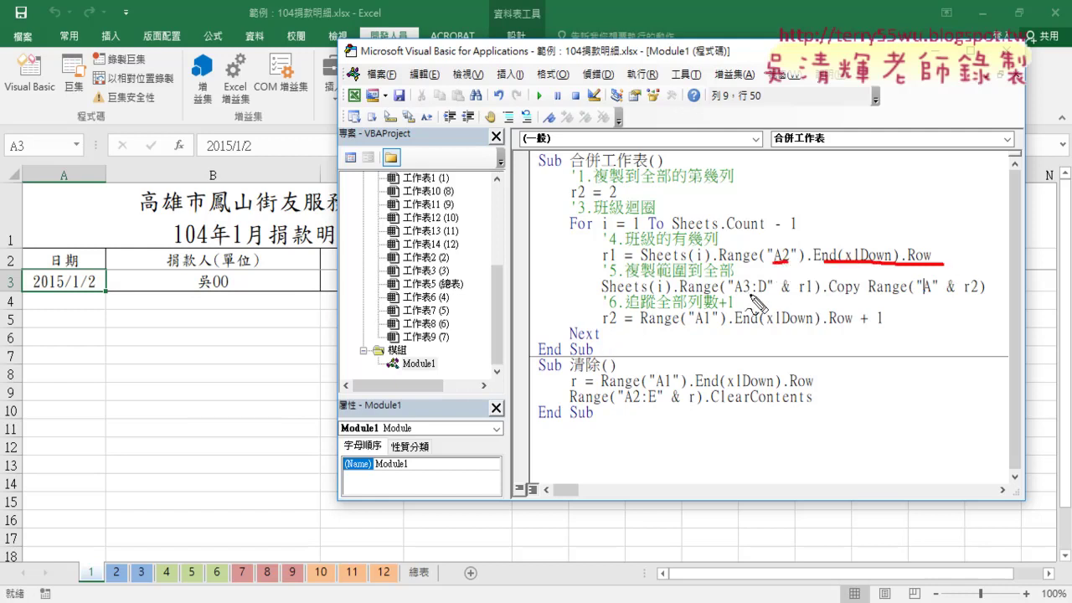
left_click_drag(736, 293, 772, 293)
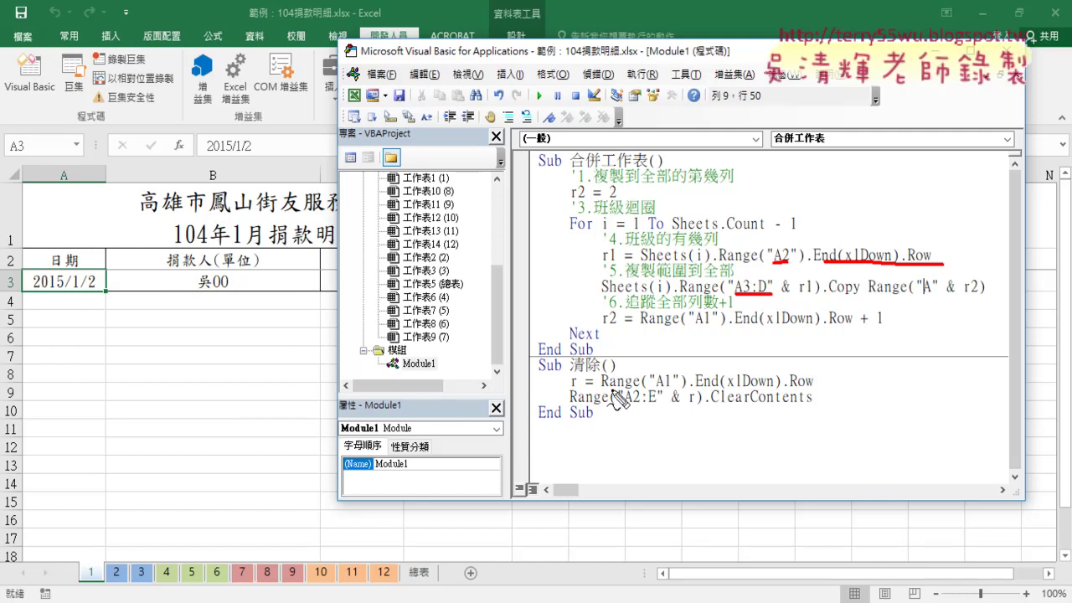
left_click_drag(601, 388, 792, 388)
mouse_move(586, 378)
left_mouse_down()
mouse_move(576, 397)
mouse_move(662, 408)
left_mouse_up()
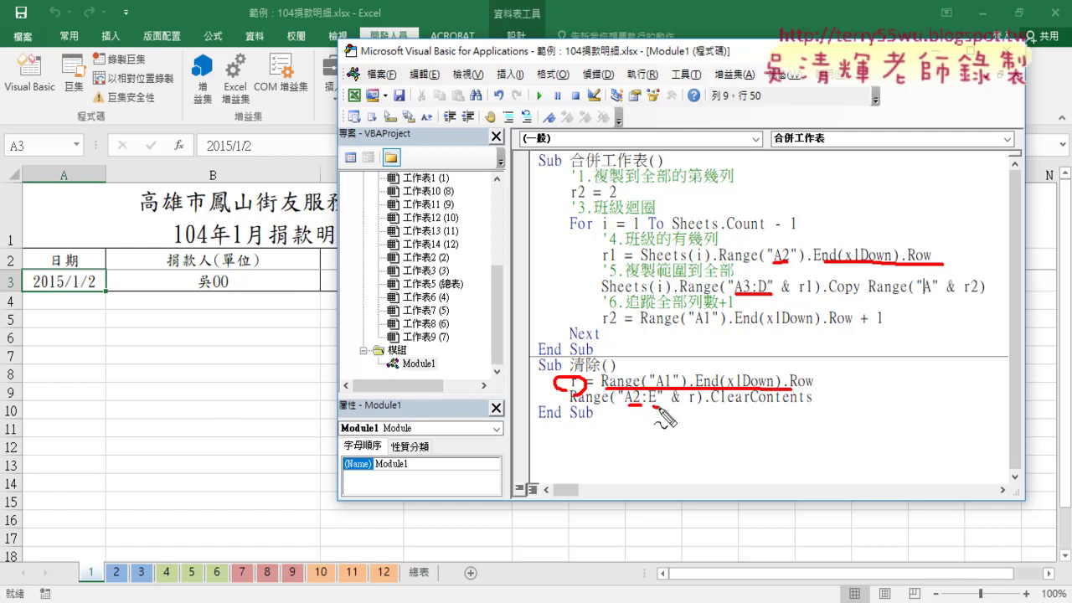
Change the 清除 macro's clear range from A2:E to A2:D.
key("Escape")
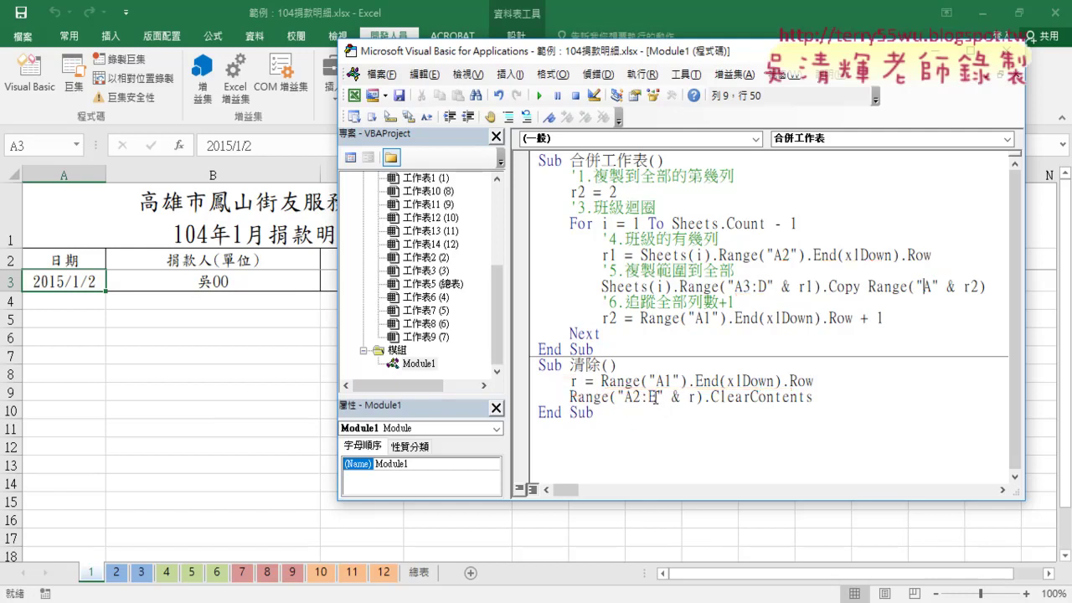
double_click(651, 398)
type("D")
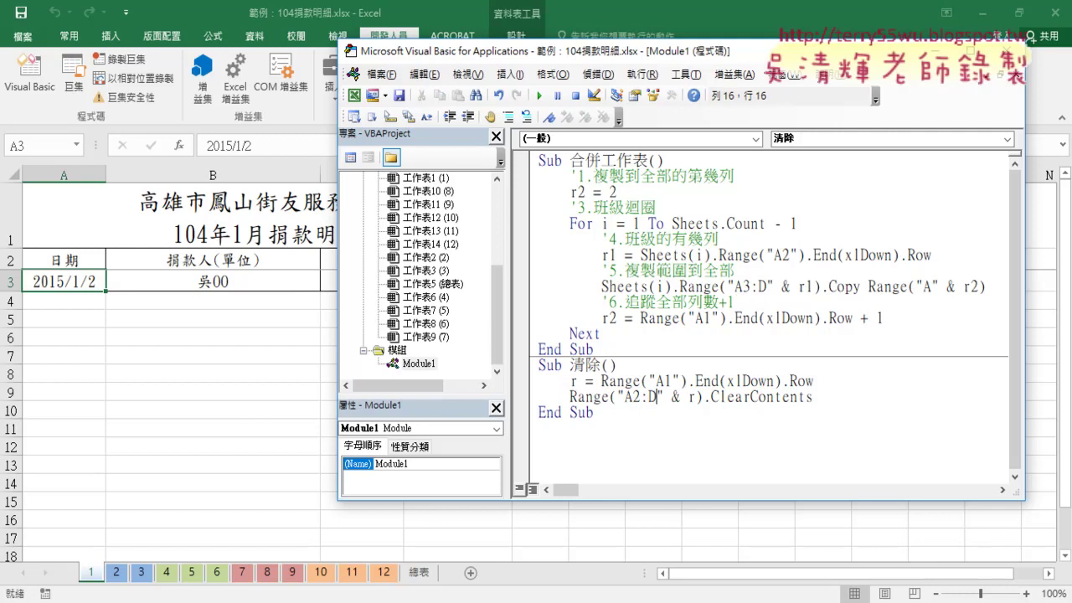
left_click(737, 421)
Return to Excel and select an empty cell on the 總表 sheet.
left_click(1041, 410)
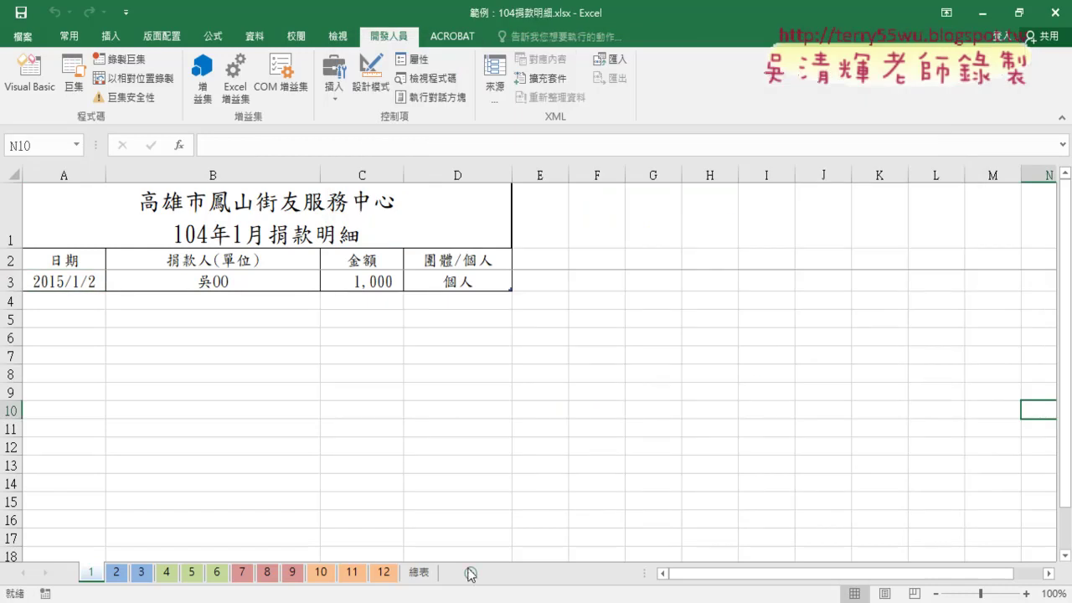
left_click(431, 575)
left_click(600, 372)
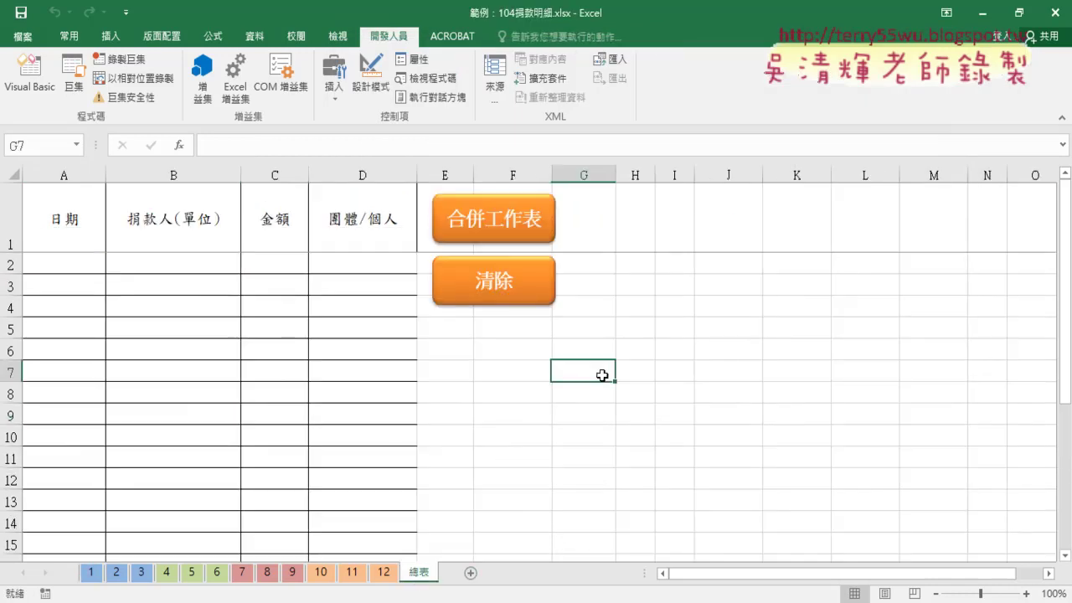
Assign the 合併工作表 macro to the 合併工作表 shape.
right_click(511, 226)
left_click(557, 543)
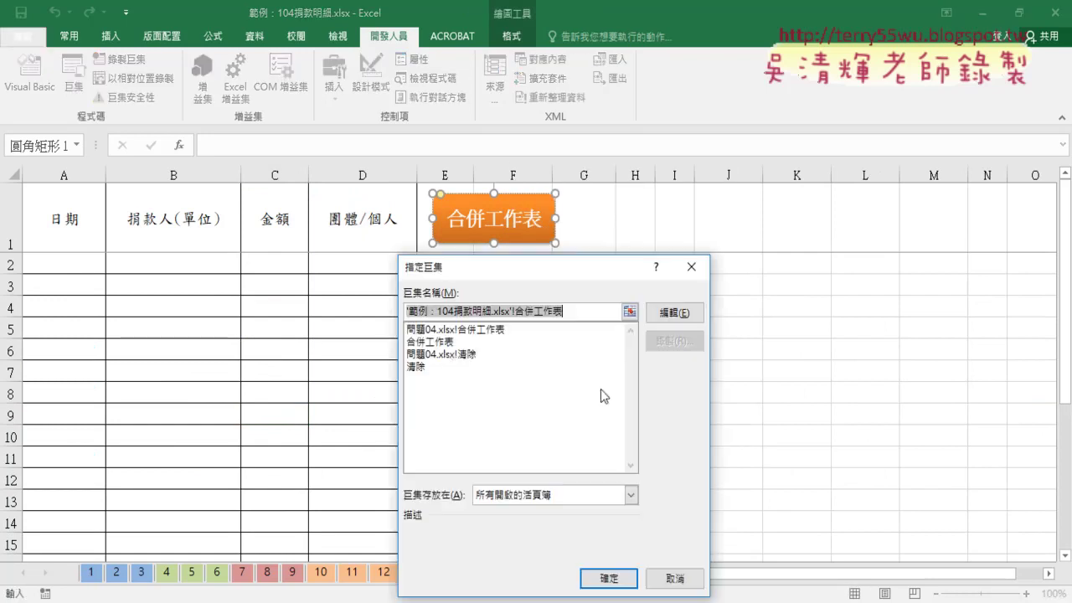
left_click(431, 342)
left_click(603, 578)
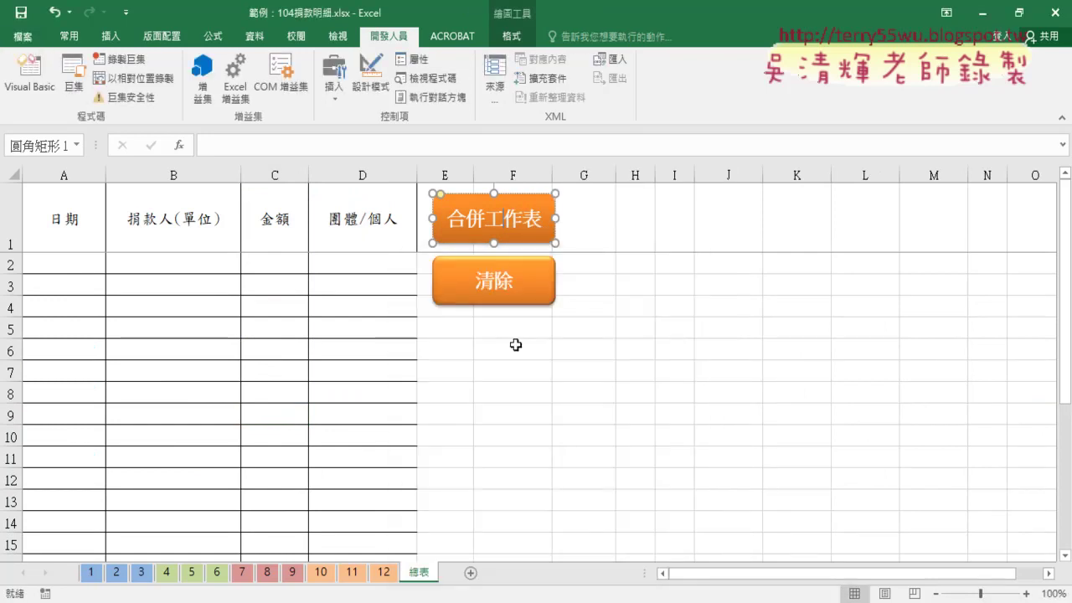
Assign the 清除 macro to the 清除 shape, then run the merge to fill the table.
right_click(516, 292)
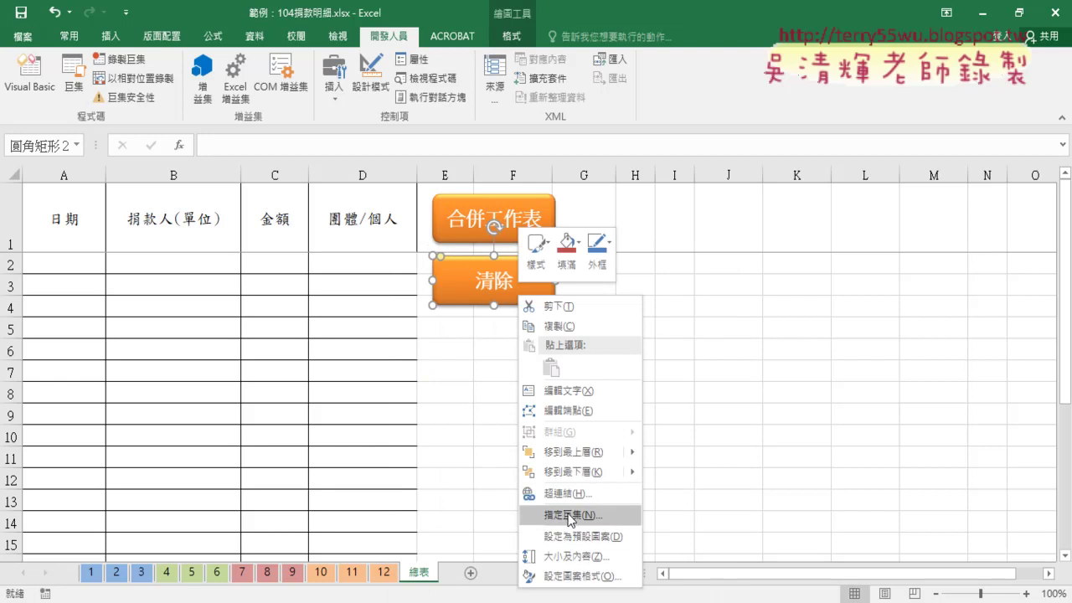
left_click(569, 515)
left_click(436, 366)
left_click(630, 580)
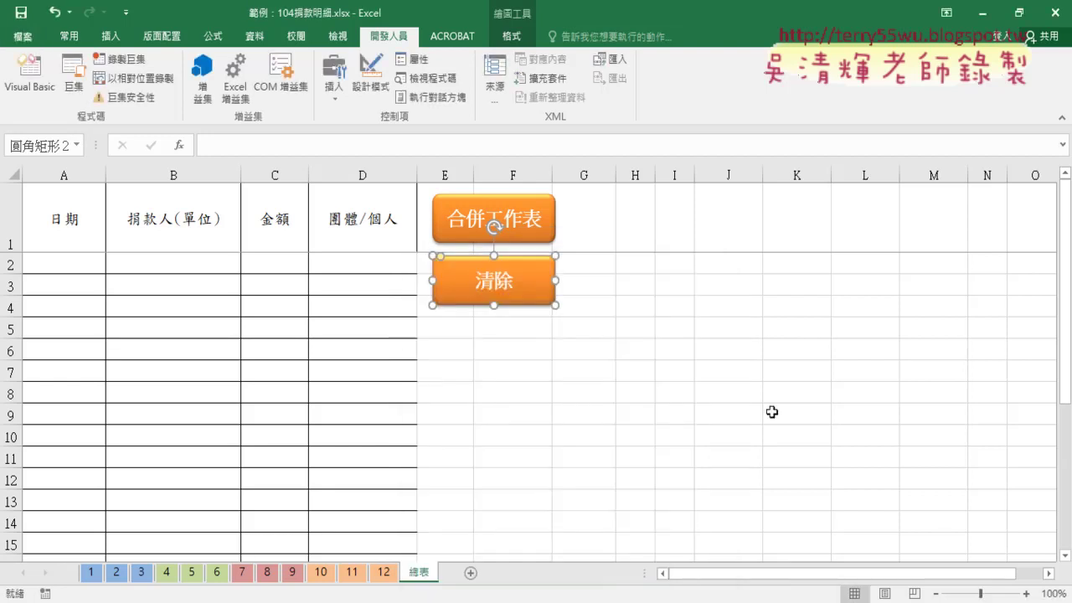
left_click(797, 392)
left_click(521, 232)
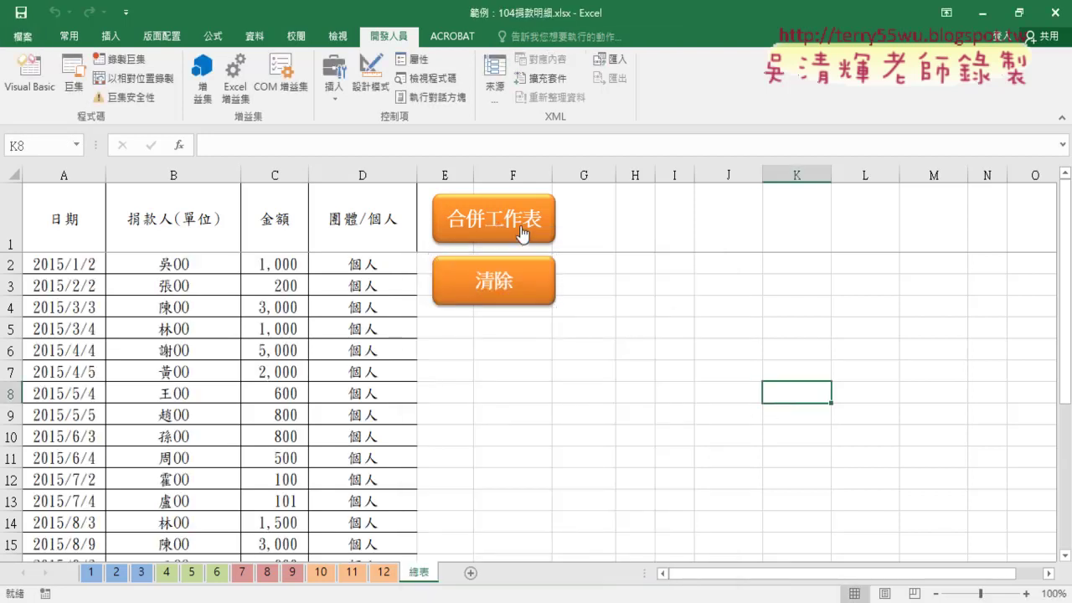
Empty the 總表 rows with 清除, then refill them with 合併工作表 from 2015/1/2.
left_click(518, 288)
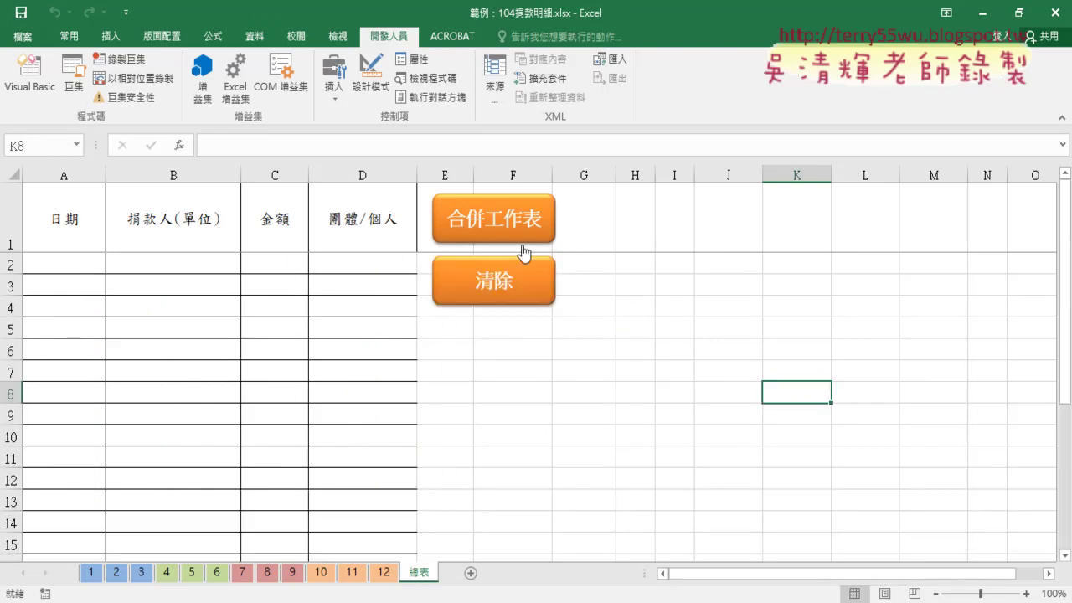
left_click(519, 238)
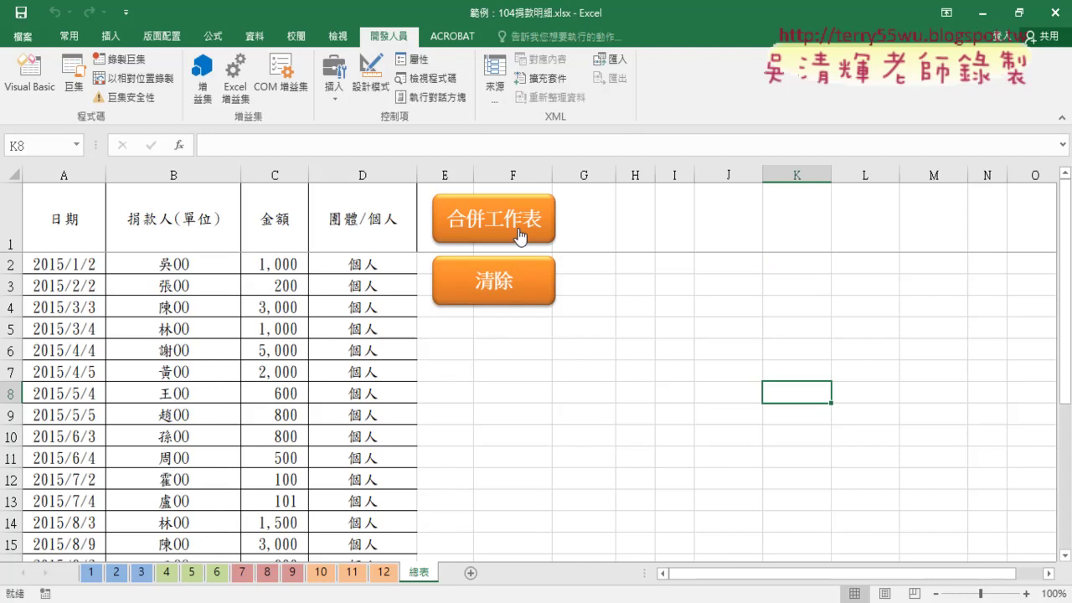
Review the Module1 macro code, then empty the 總表 table with the 清除 button.
left_click(29, 71)
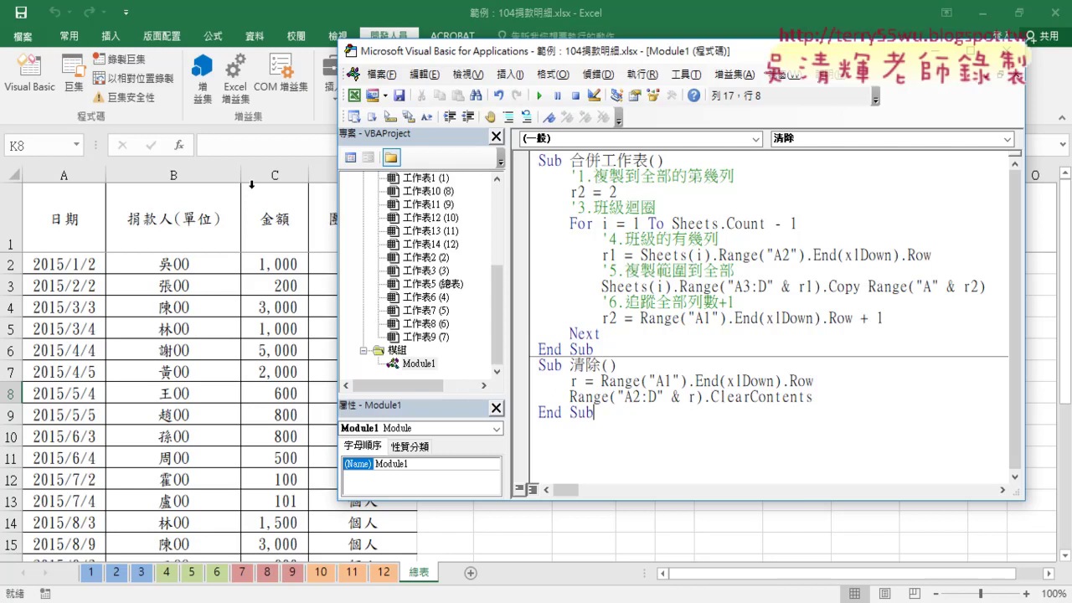
left_click(143, 344)
left_click(494, 298)
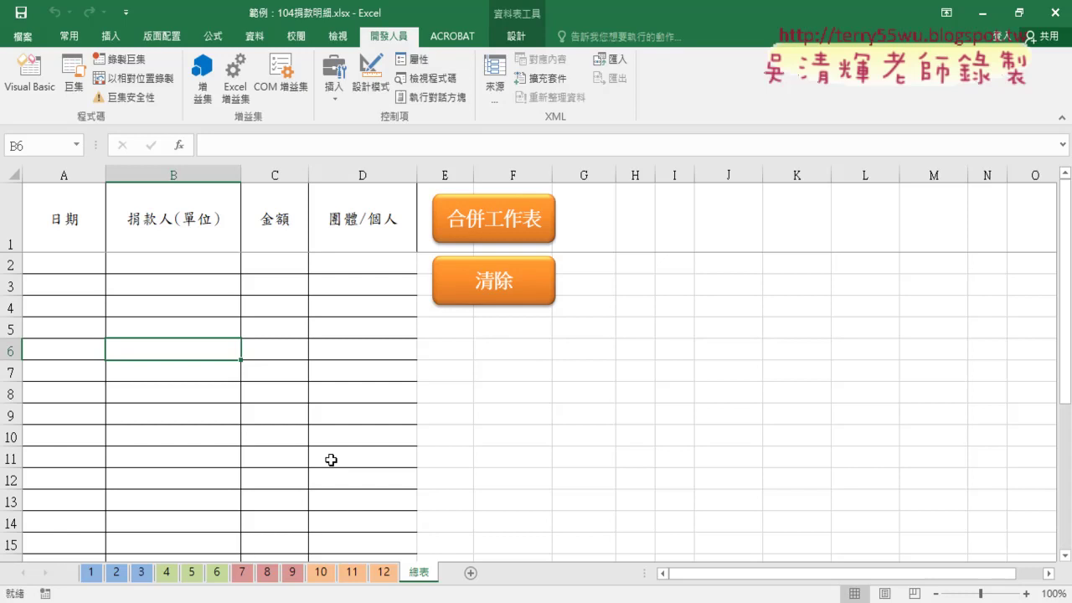
Step back through sheets 8 to 5 and erase May's donation rows A3:D4.
left_click(267, 573)
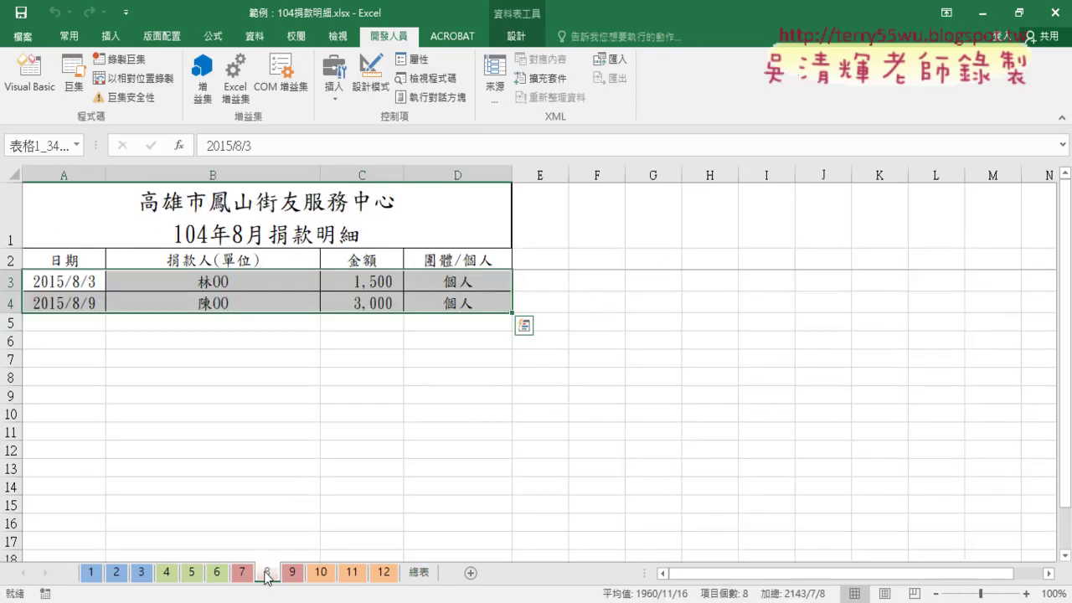
left_click(246, 575)
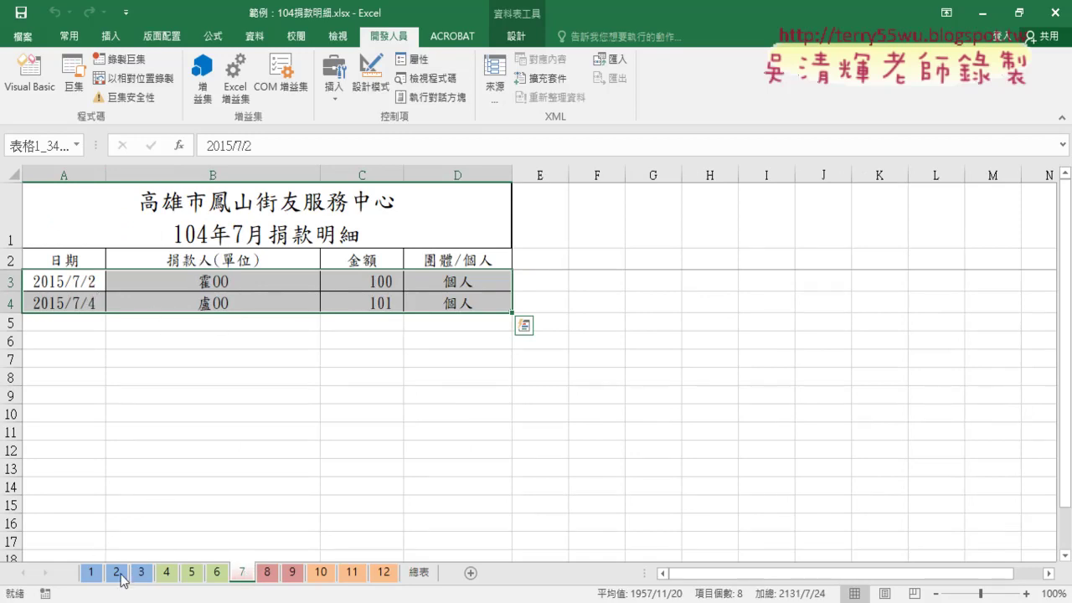
left_click(217, 576)
left_click(192, 574)
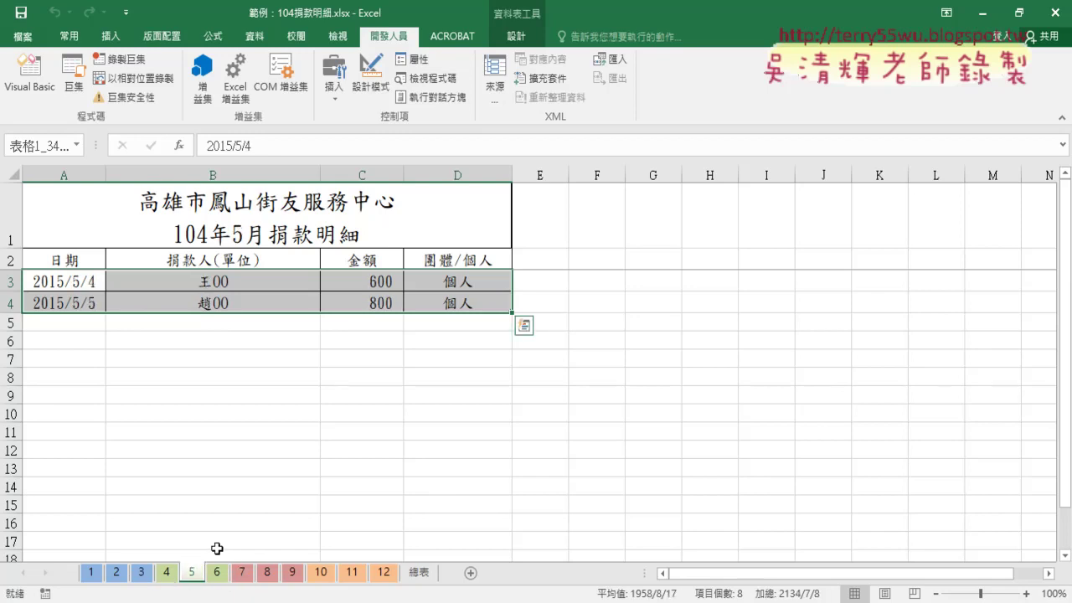
left_click(72, 285)
left_click_drag(72, 285, 462, 297)
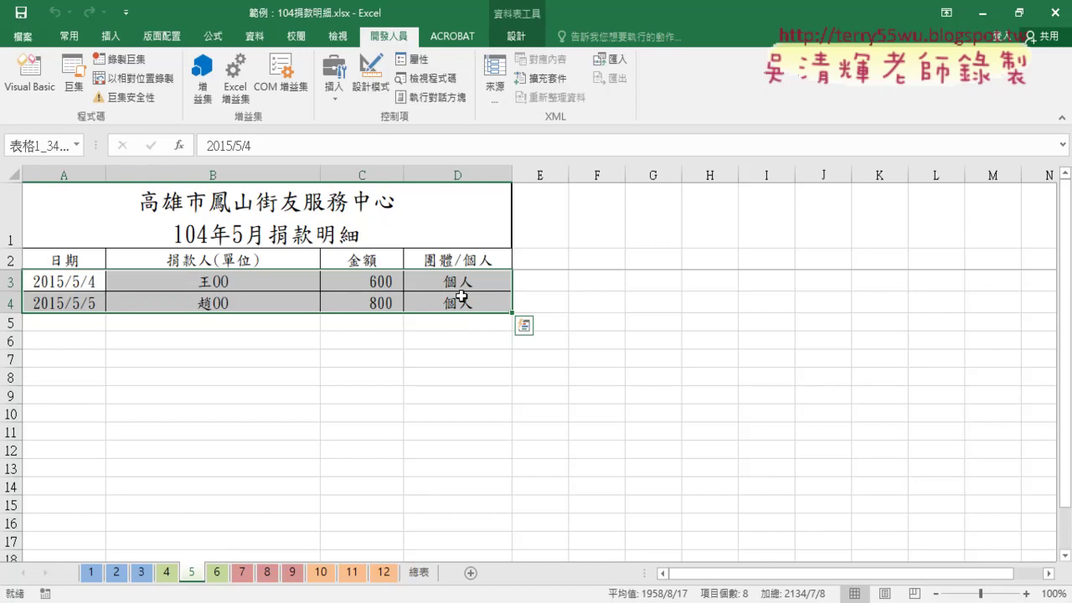
key("Delete")
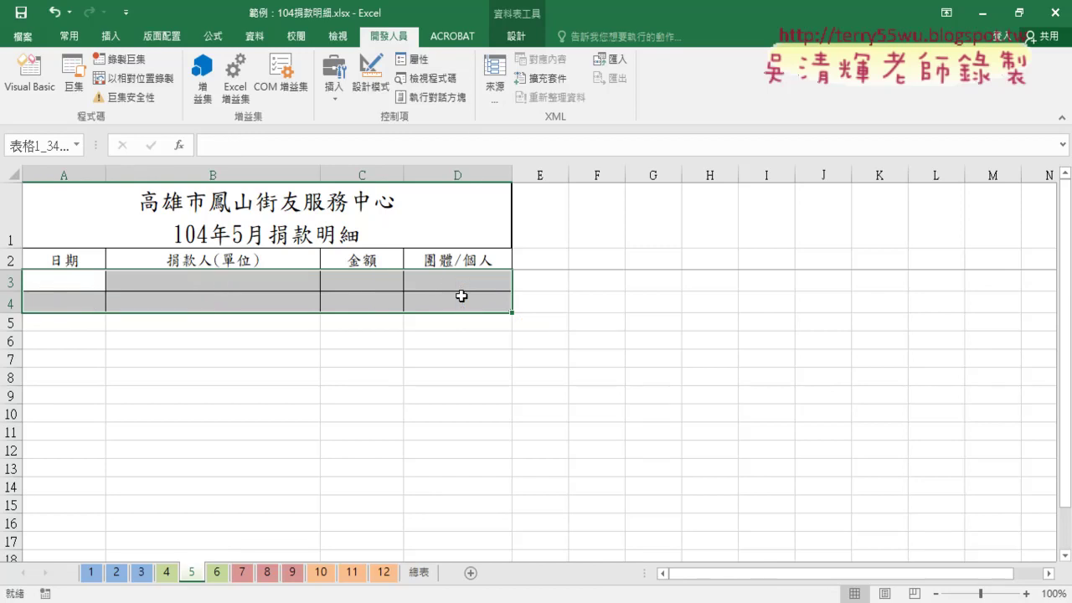
Check the emptied May table, then return to the 總表 summary sheet.
left_click(63, 259)
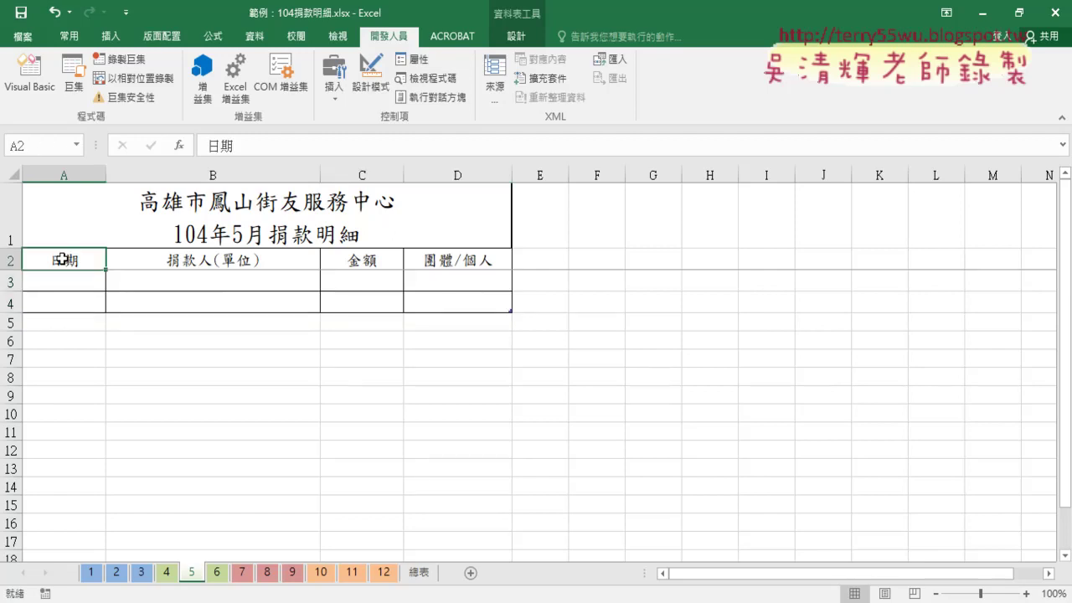
key("Down")
key("Down")
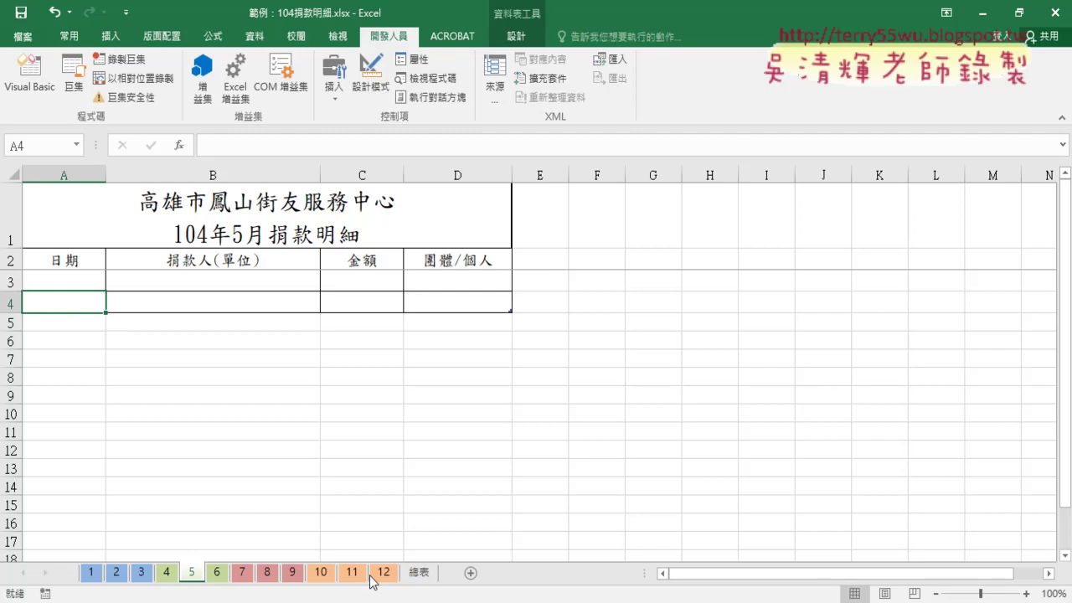
left_click(419, 573)
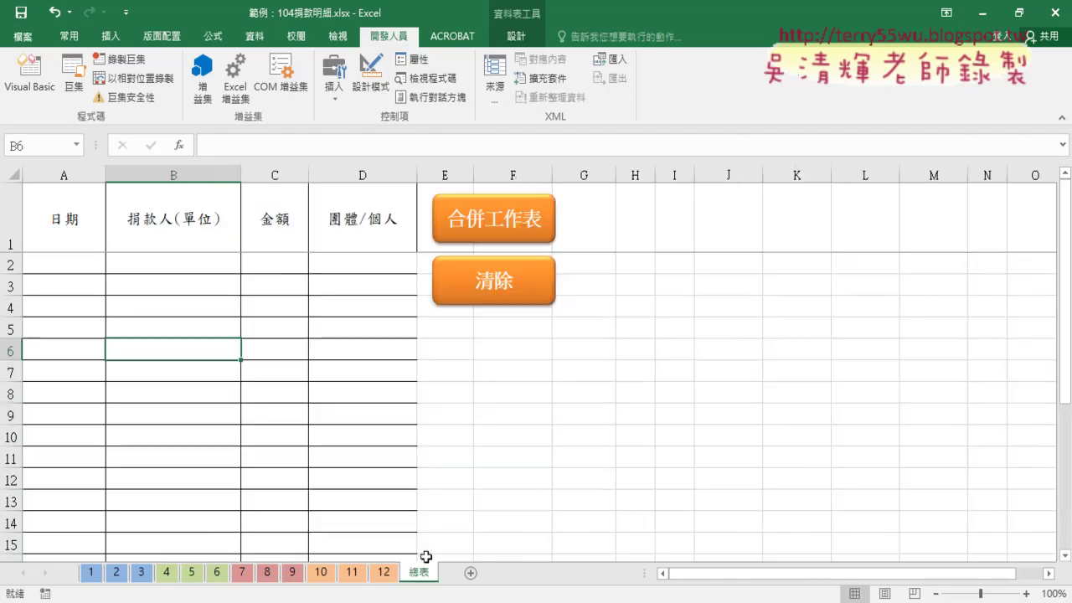
left_click(519, 224)
scroll(529, 381, "down", 3)
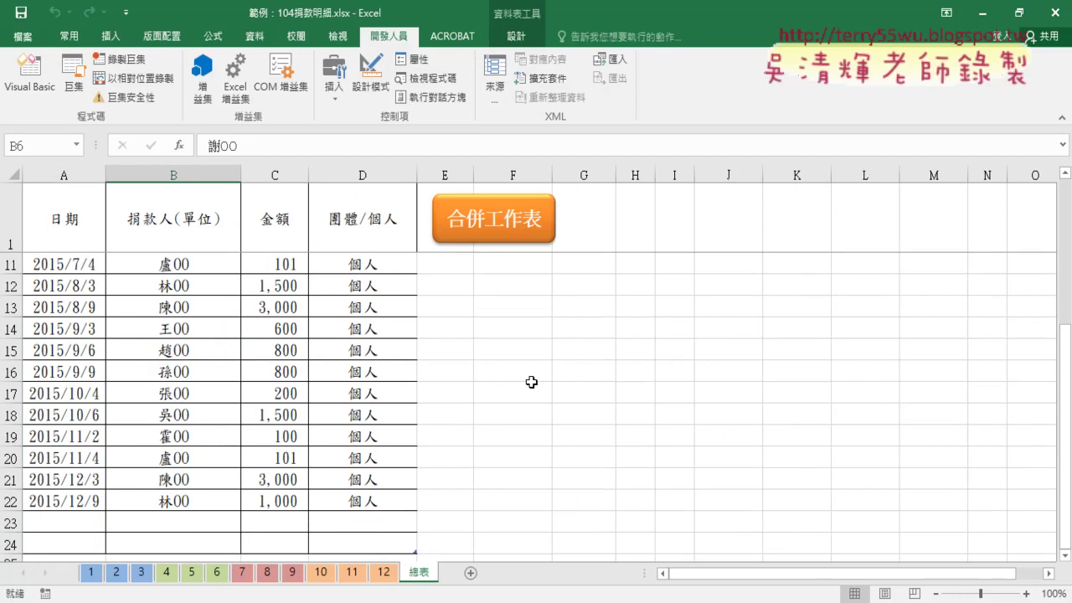
scroll(531, 382, "up", 3)
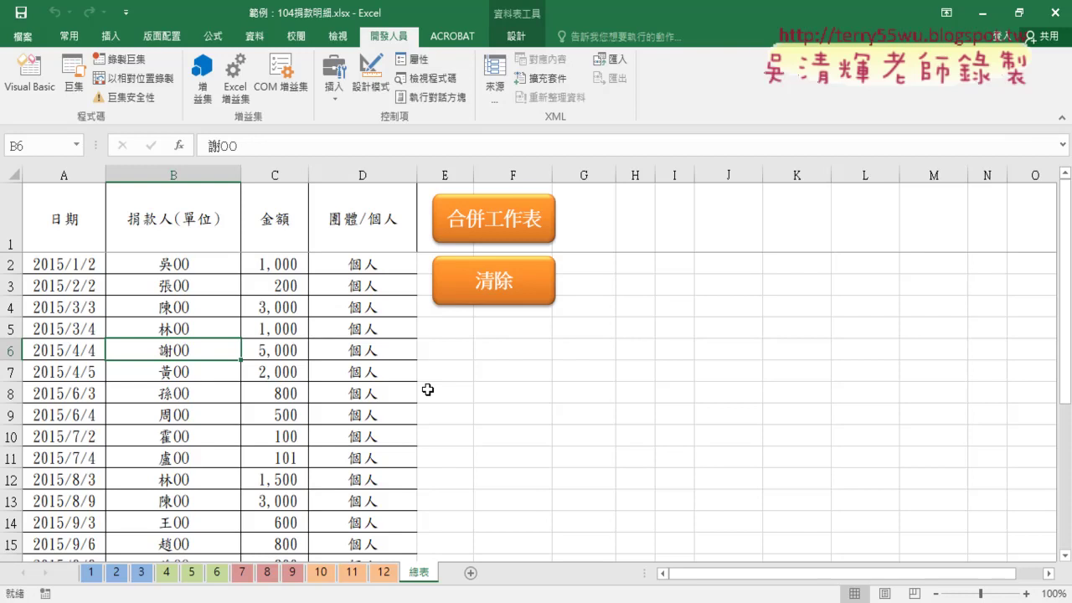
left_click(491, 295)
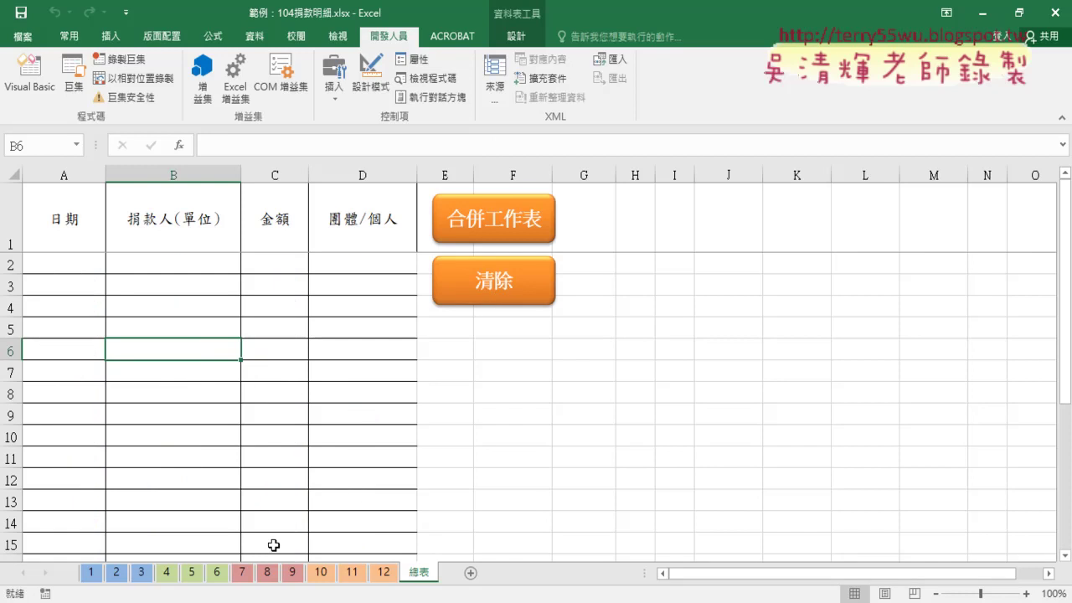
On sheet 5, Clear All contents and formatting from A3:D15.
left_click(193, 573)
mouse_move(57, 279)
left_mouse_down()
mouse_move(469, 359)
mouse_move(480, 501)
left_mouse_up()
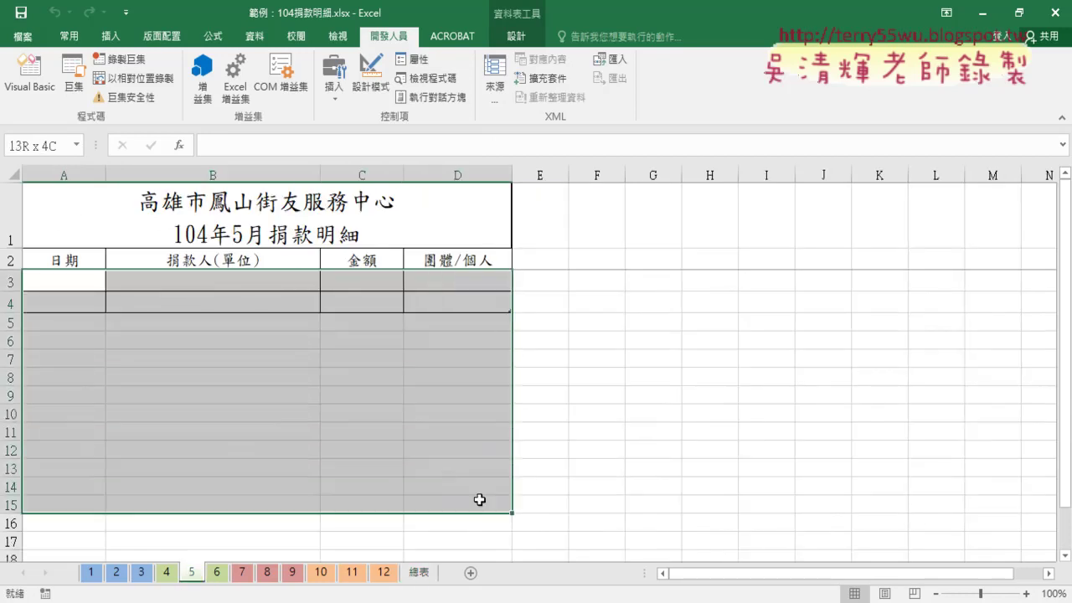
left_click(69, 36)
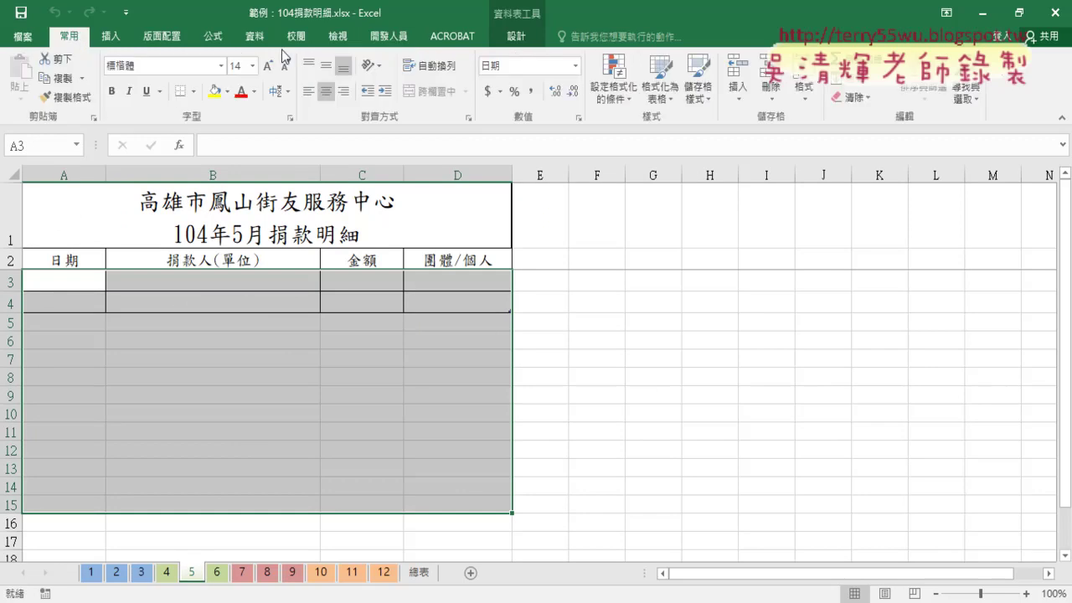
left_click(853, 97)
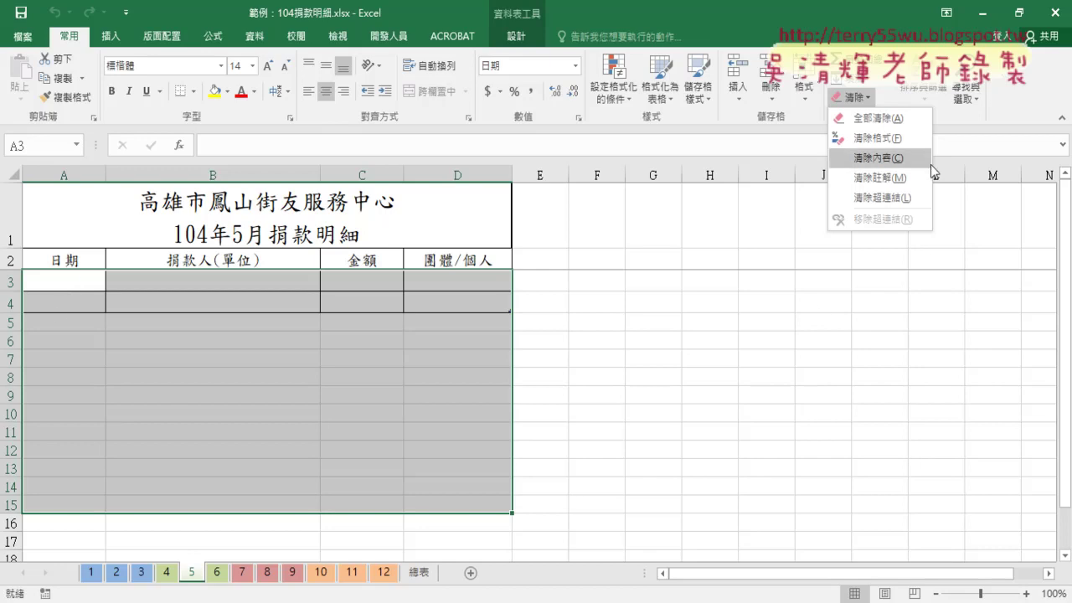
left_click(876, 118)
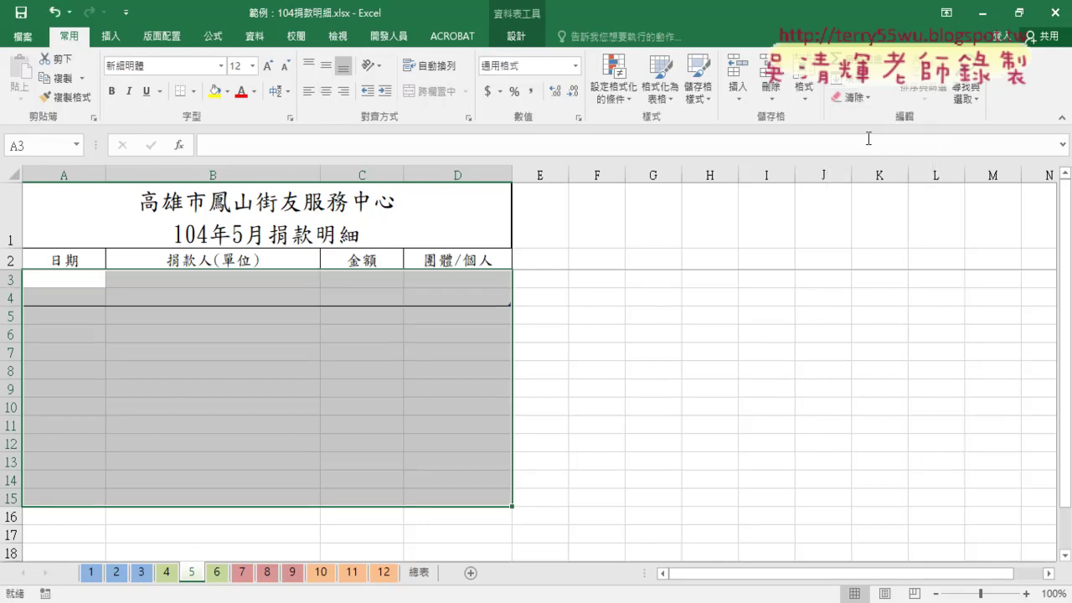
Delete rows 3 to 7 beneath the May table's header row.
left_click(88, 261)
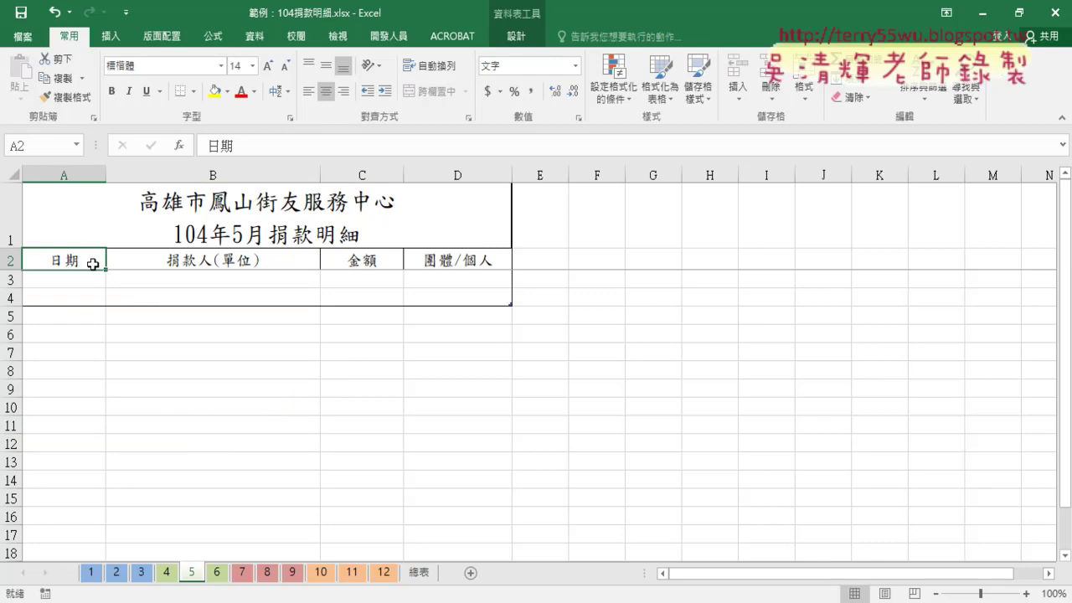
key("Down")
key("Down")
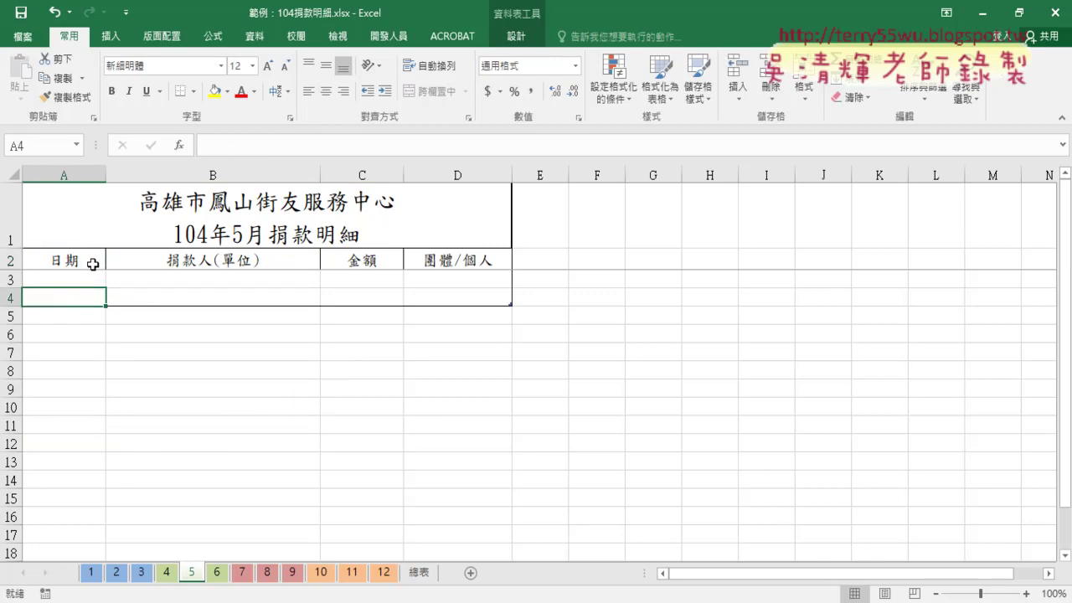
left_click(87, 265)
left_click(69, 315)
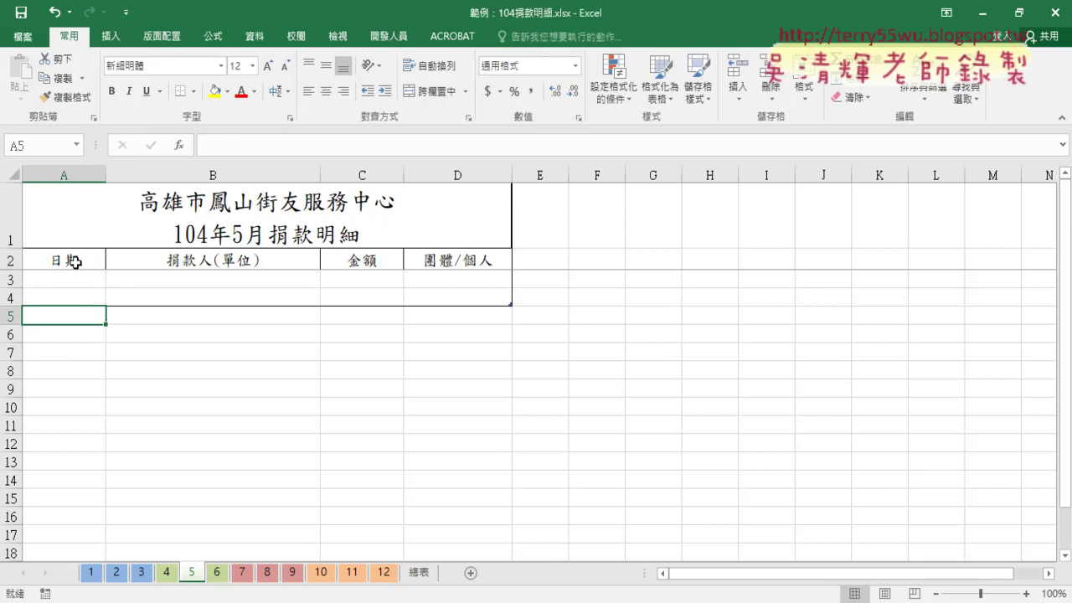
left_click_drag(12, 279, 12, 352)
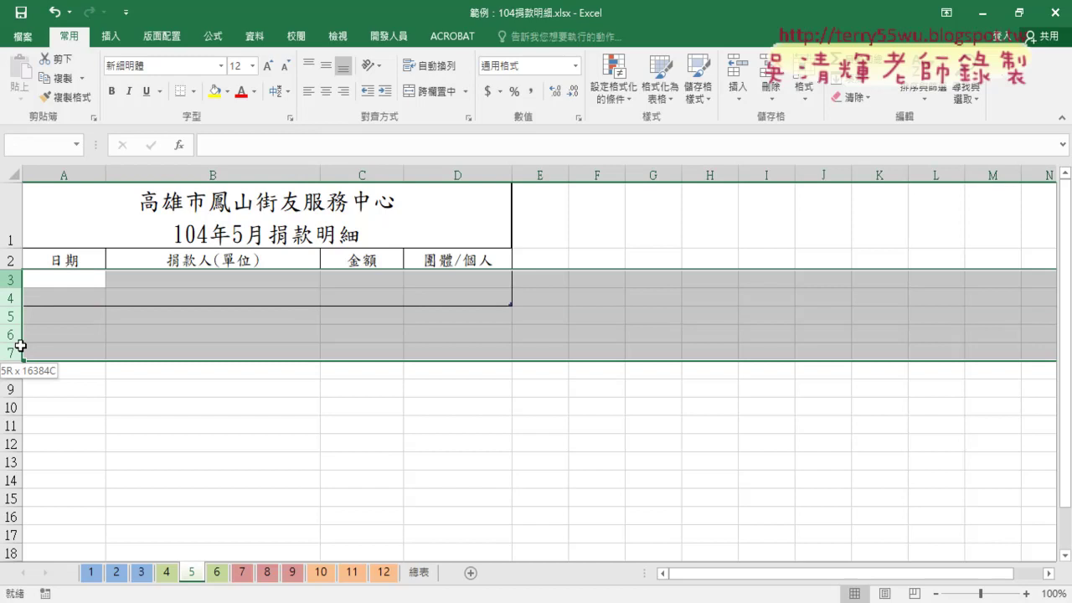
right_click(140, 328)
left_click(178, 460)
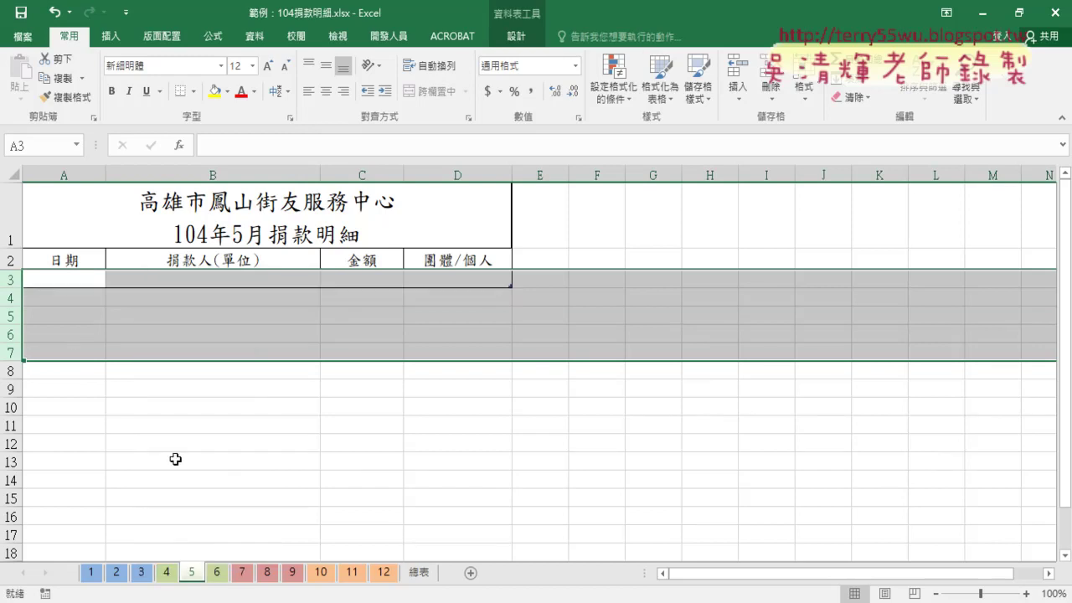
left_click(10, 279)
right_click(64, 278)
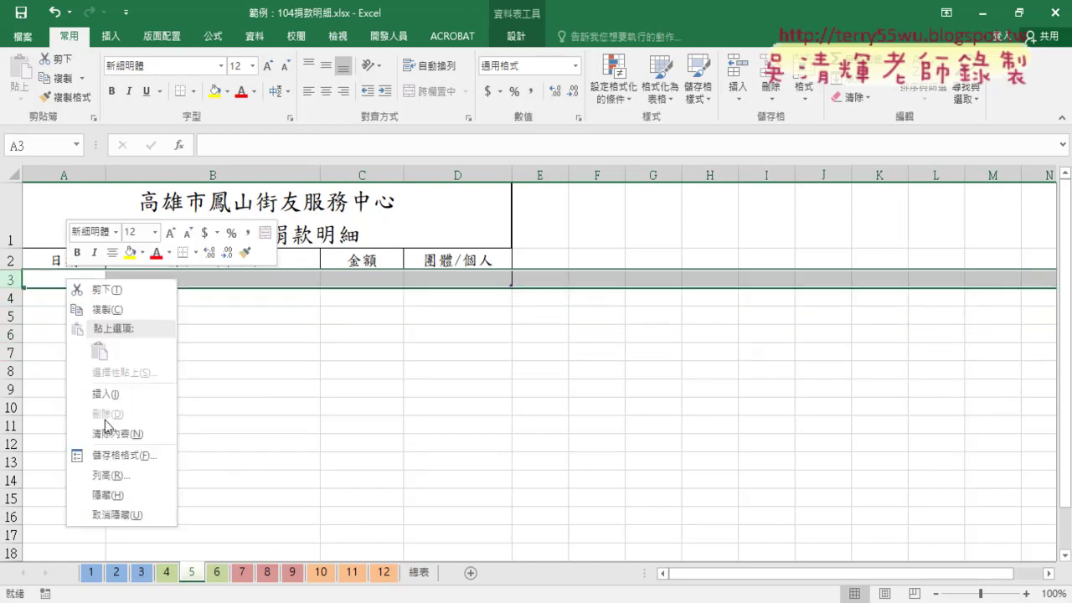
left_click(16, 261)
Verify the May sheet has no data rows below the headers using Ctrl+Down and Ctrl+Home.
left_click(63, 263)
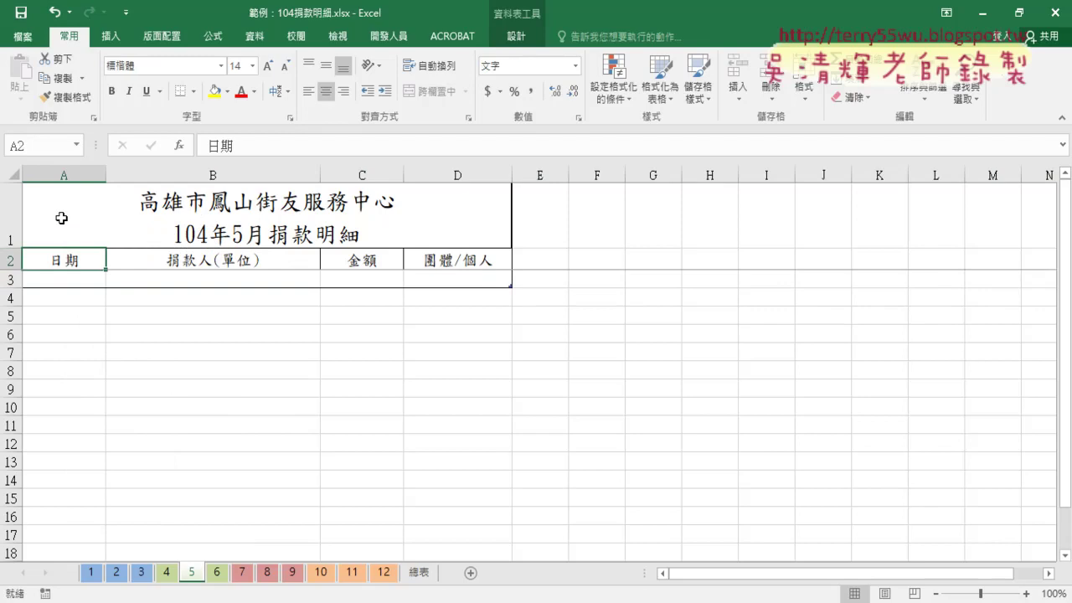
left_click_drag(61, 218, 59, 277)
left_click(61, 237)
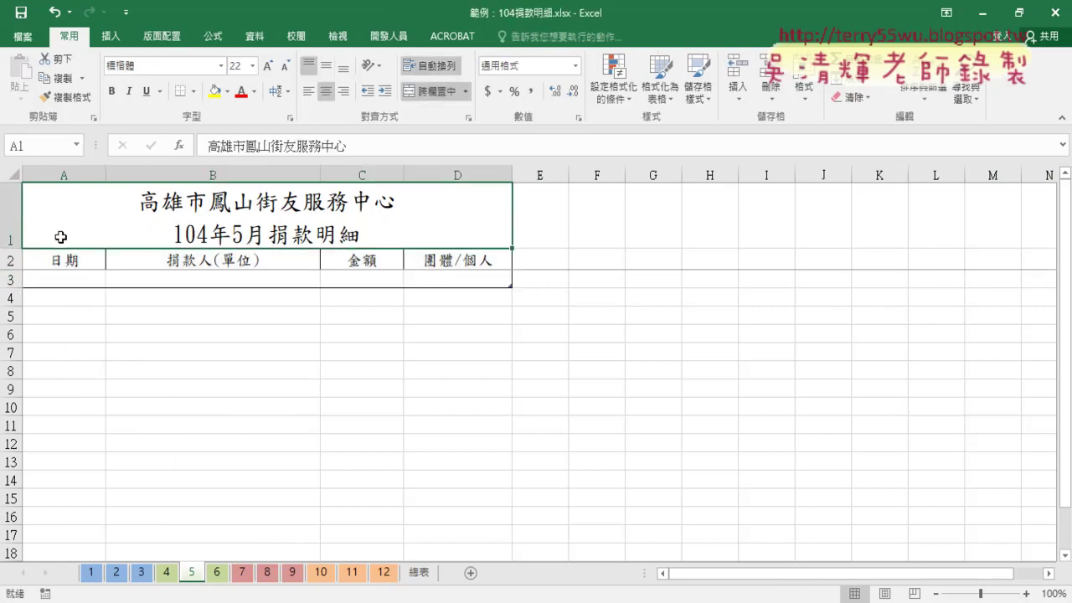
left_click(62, 260)
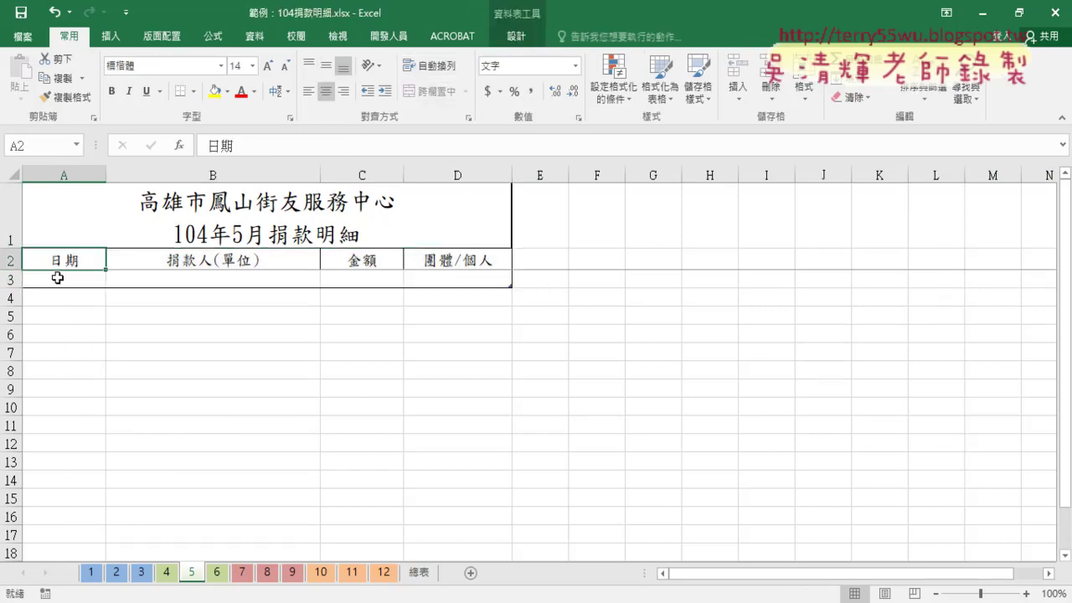
left_click(56, 278)
left_click_drag(72, 258, 67, 279)
left_click(62, 274)
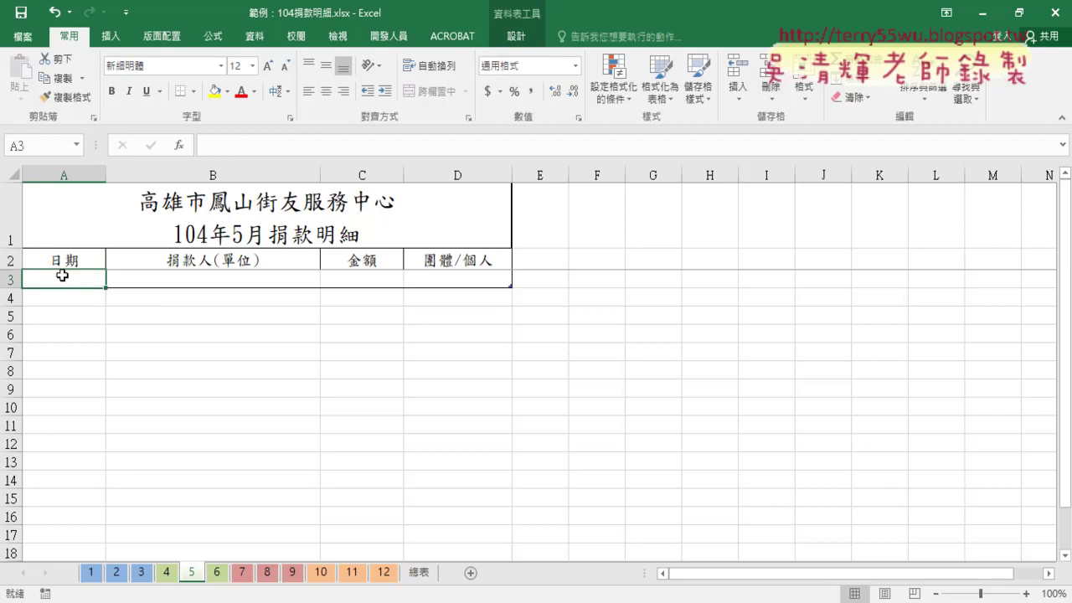
left_click(63, 262)
key("Down")
key("ctrl+Down")
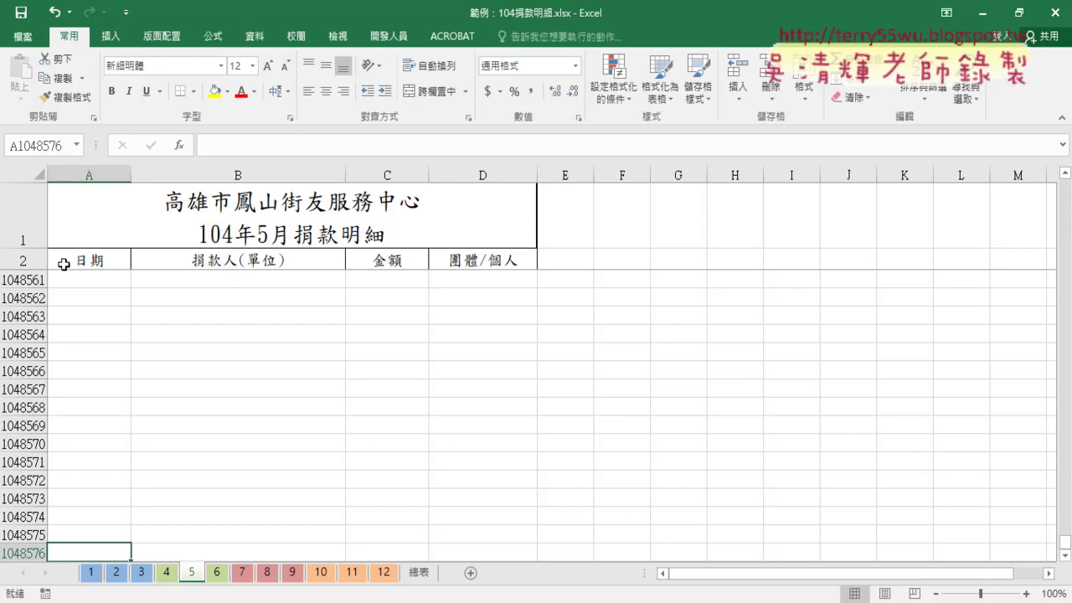
key("ctrl+Home")
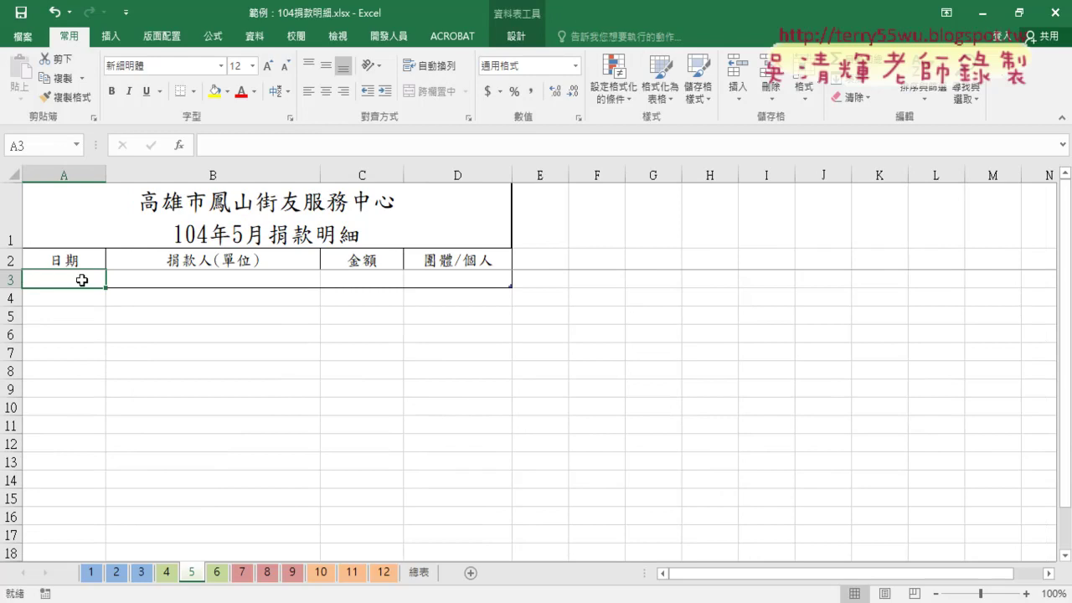
Open the Visual Basic editor from the Developer tab and return to the workbook.
mouse_move(65, 279)
left_mouse_down()
mouse_move(124, 279)
mouse_move(71, 279)
left_mouse_up()
left_click(388, 36)
left_click(48, 92)
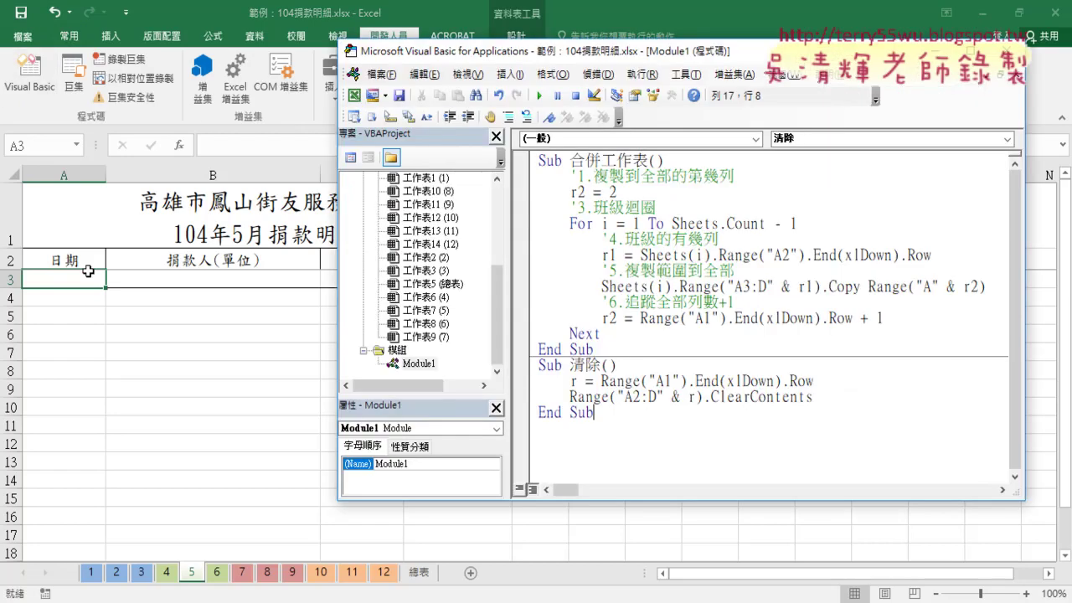
left_click(113, 348)
Run 合併工作表 on the 總表 sheet to refill the table, then reopen the macro code.
left_click(418, 572)
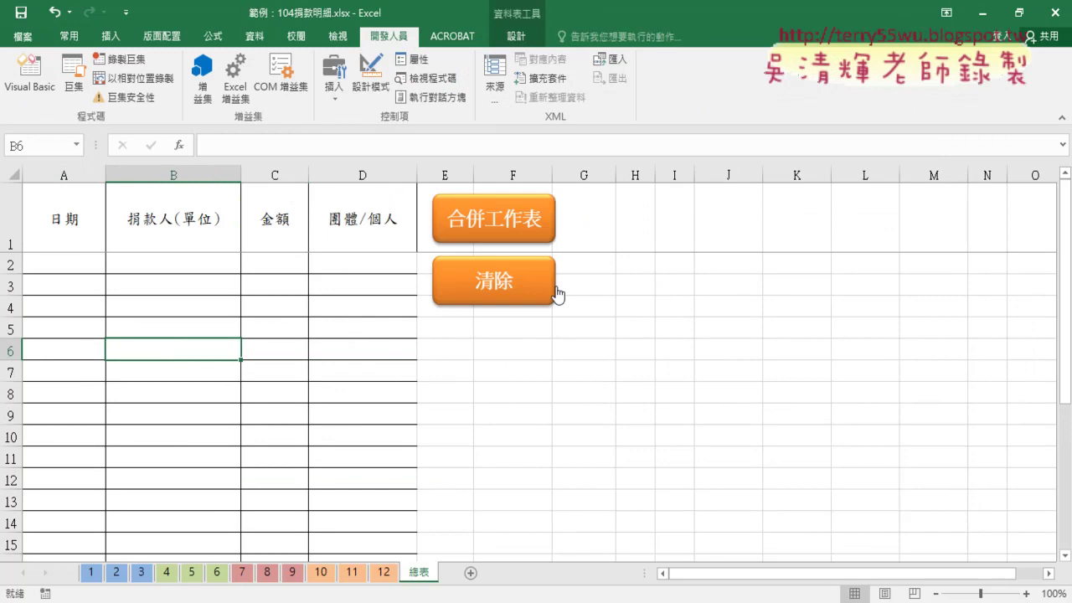
left_click(532, 228)
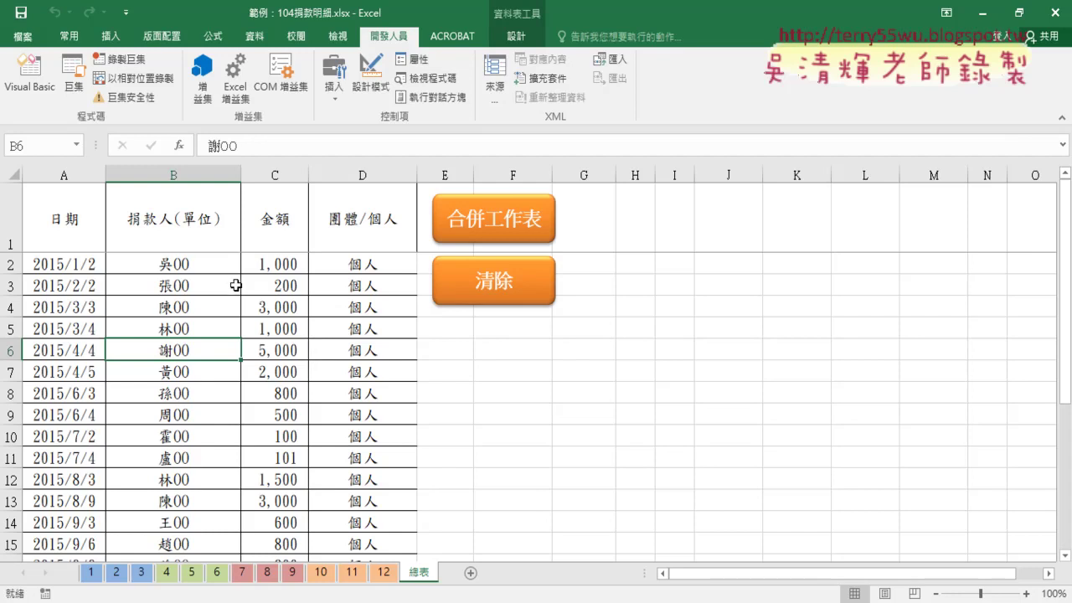
left_click(29, 76)
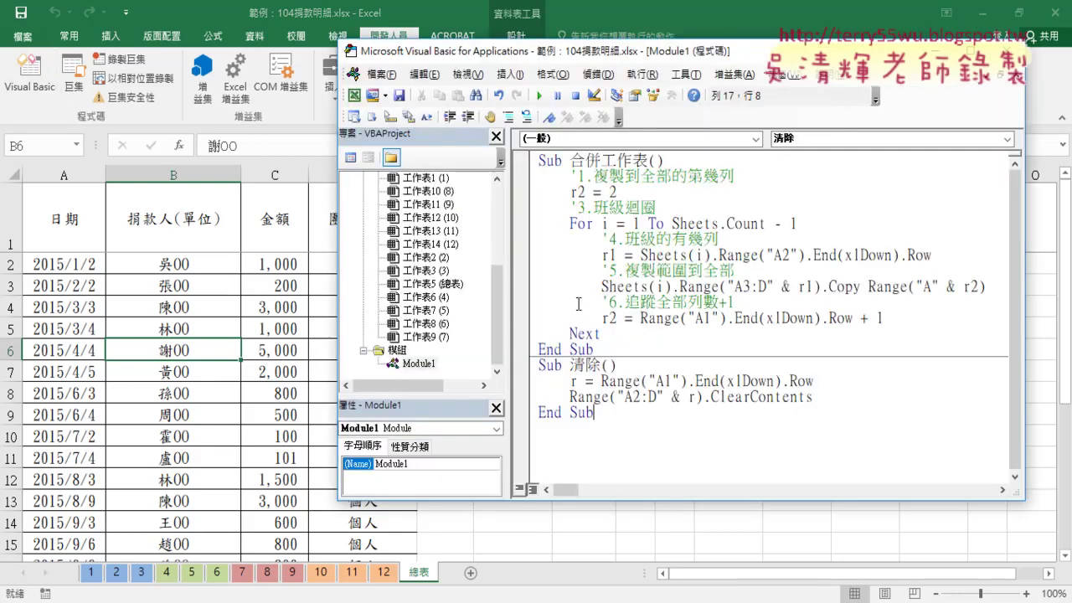